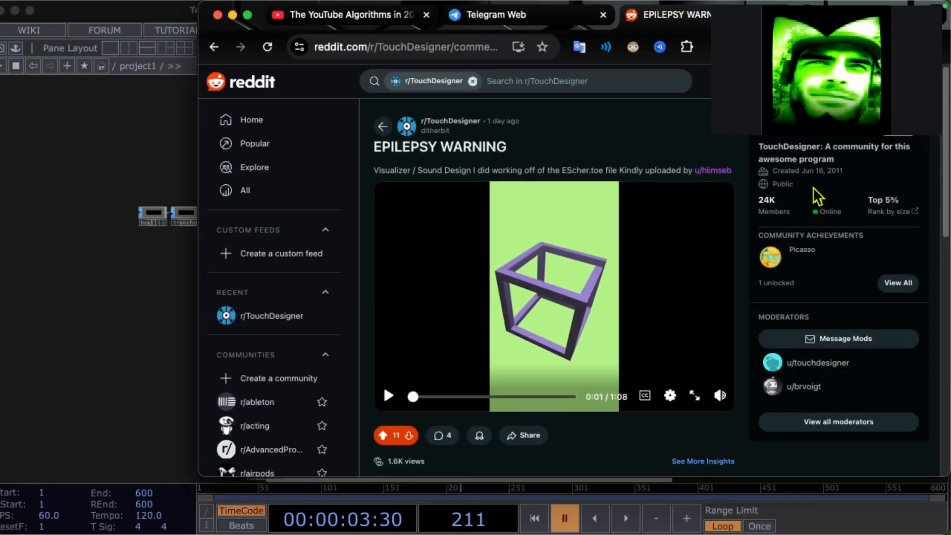
# Review the Reddit post with the cube visualizer video and read through its comments
pyautogui.scroll(-10, 545, 332)
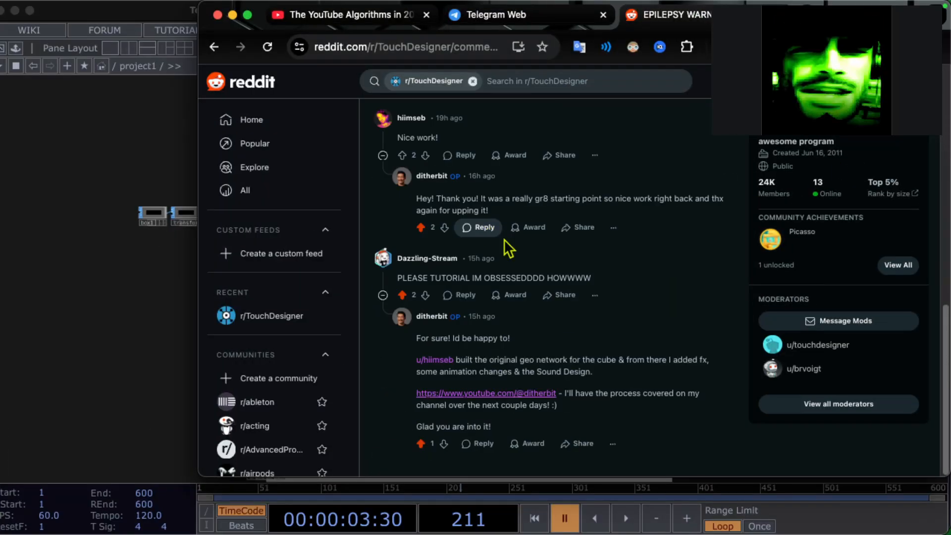
pyautogui.scroll(10, 408, 233)
pyautogui.scroll(-5, 569, 257)
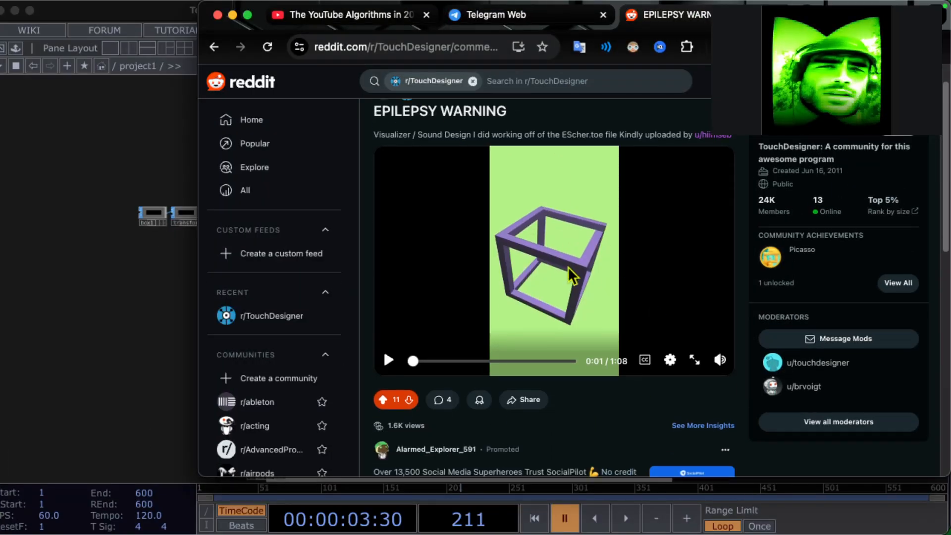
pyautogui.scroll(-5, 416, 424)
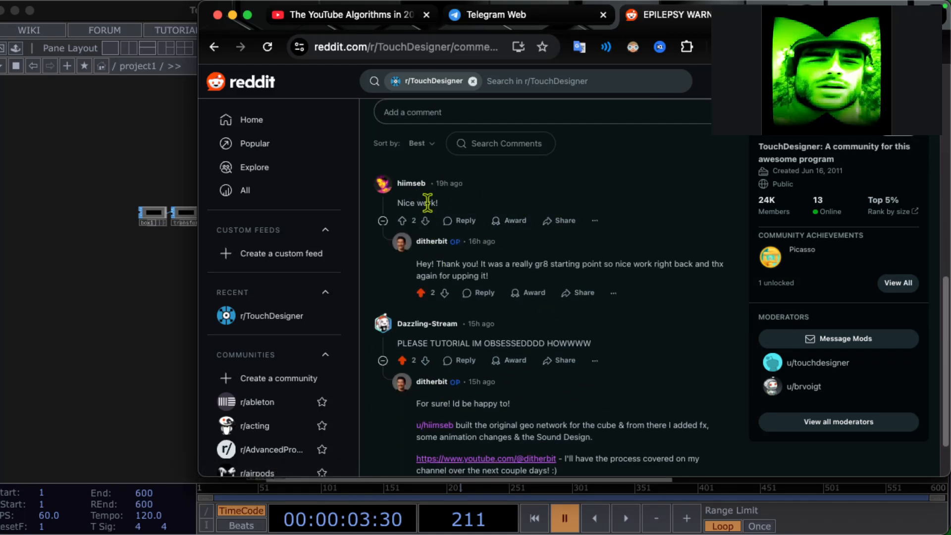
# Switch to the escher.2.toe project in TouchDesigner, examine its cube network and briefly play the timeline
pyautogui.click(52, 239)
pyautogui.moveTo(388, 290); pyautogui.dragTo(369, 211, button='middle')
pyautogui.moveTo(454, 305); pyautogui.dragTo(535, 422, button='middle')
pyautogui.moveTo(427, 300); pyautogui.dragTo(423, 391, button='middle')
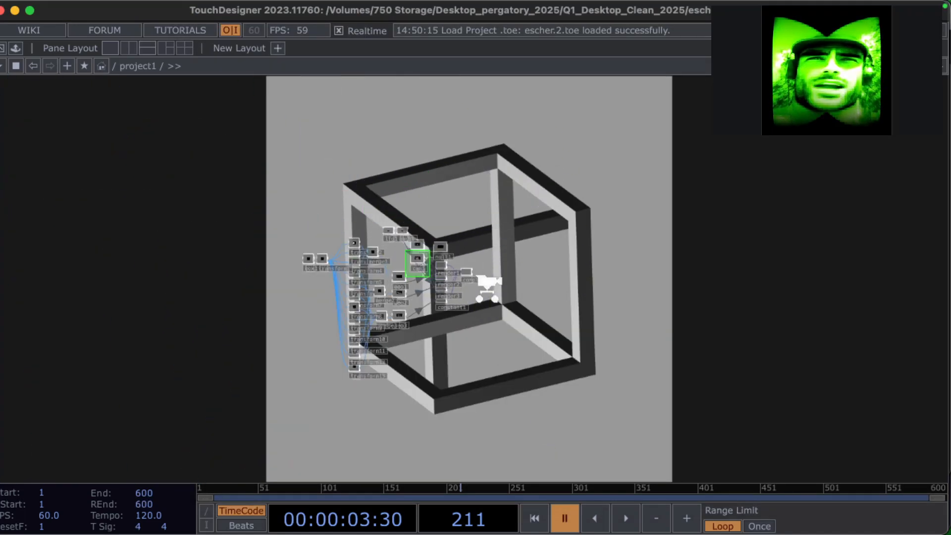
pyautogui.moveTo(474, 371); pyautogui.dragTo(663, 300)
pyautogui.moveTo(522, 350); pyautogui.dragTo(514, 351)
pyautogui.click(628, 516)
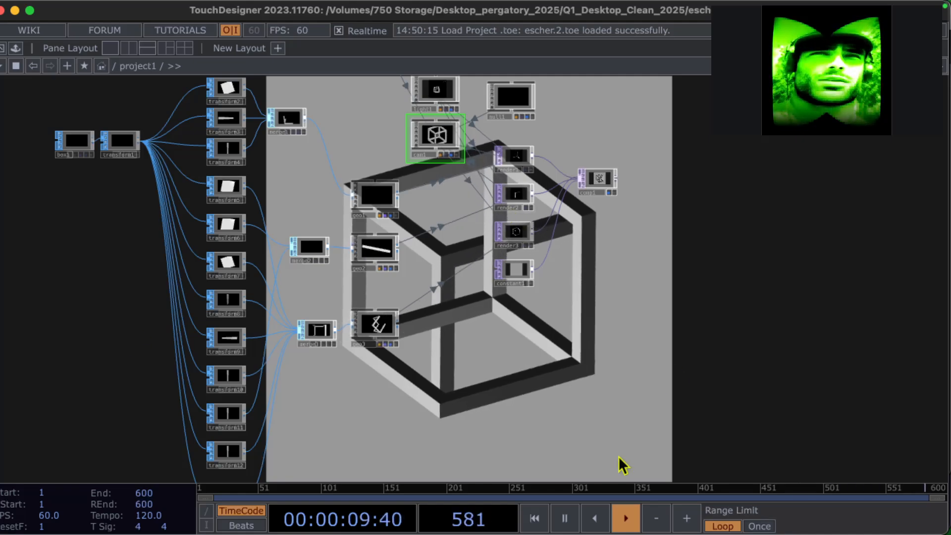
pyautogui.click(626, 521)
# Switch to the ILLUSION_CUBEescher.2.toe project, display switch1's output as the network background, and select feedback1
pyautogui.hotkey('ctrl', 'Up')
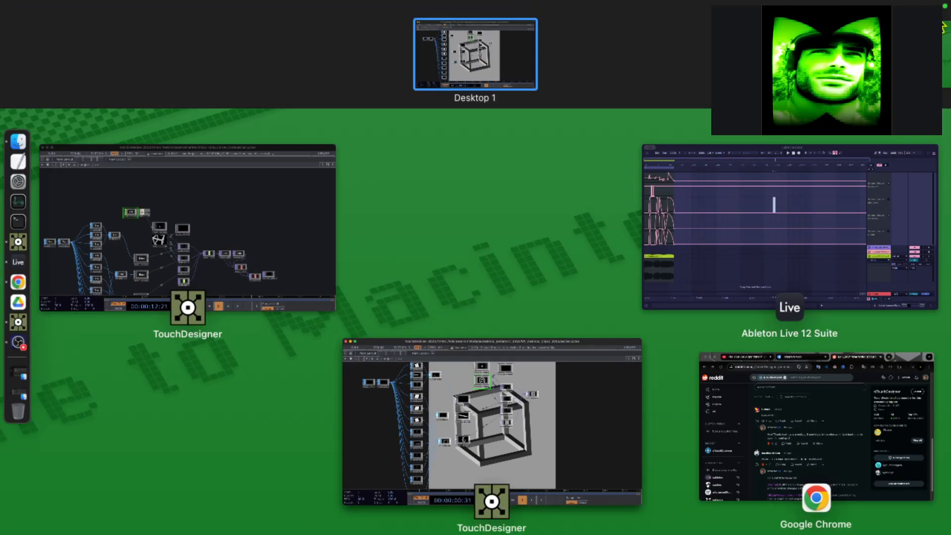
pyautogui.click(218, 184)
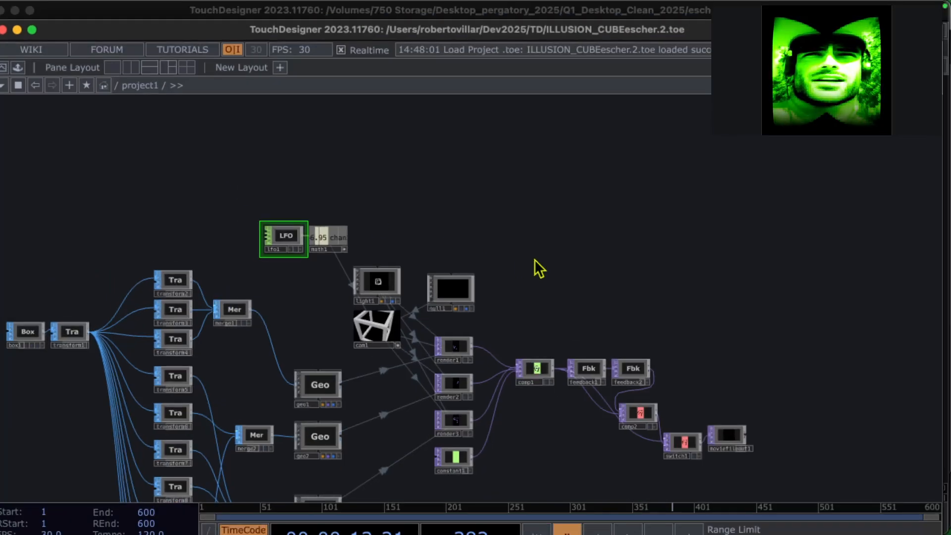
pyautogui.scroll(3, 575, 233)
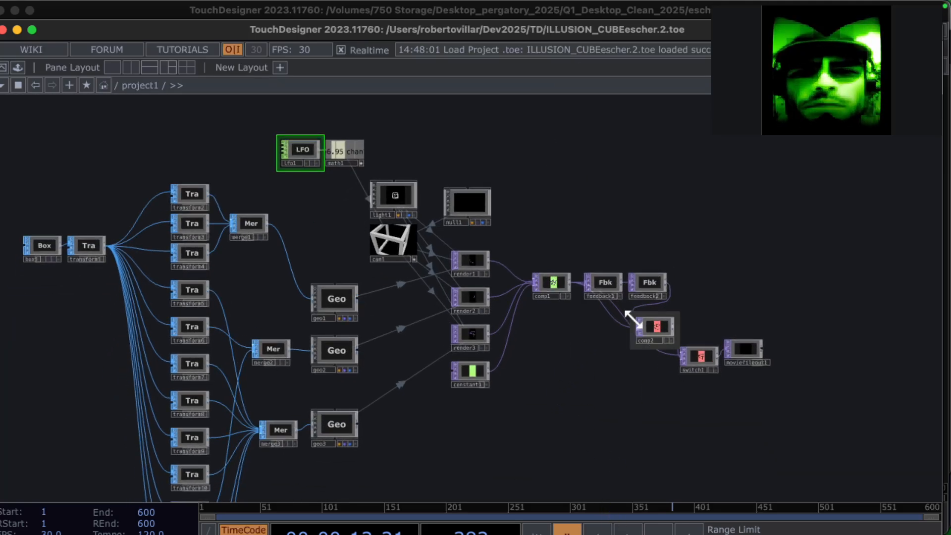
pyautogui.scroll(2, 722, 334)
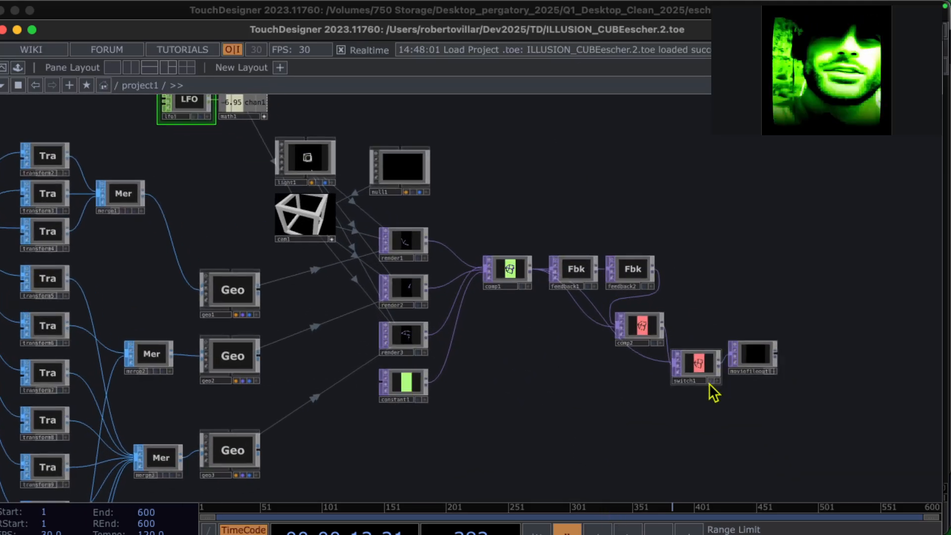
pyautogui.click(710, 381)
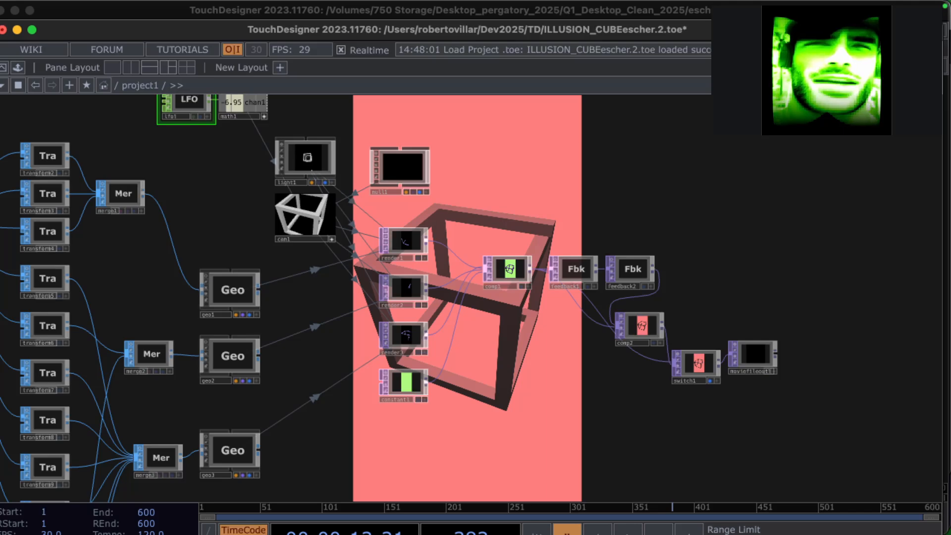
pyautogui.moveTo(753, 30); pyautogui.dragTo(756, 10)
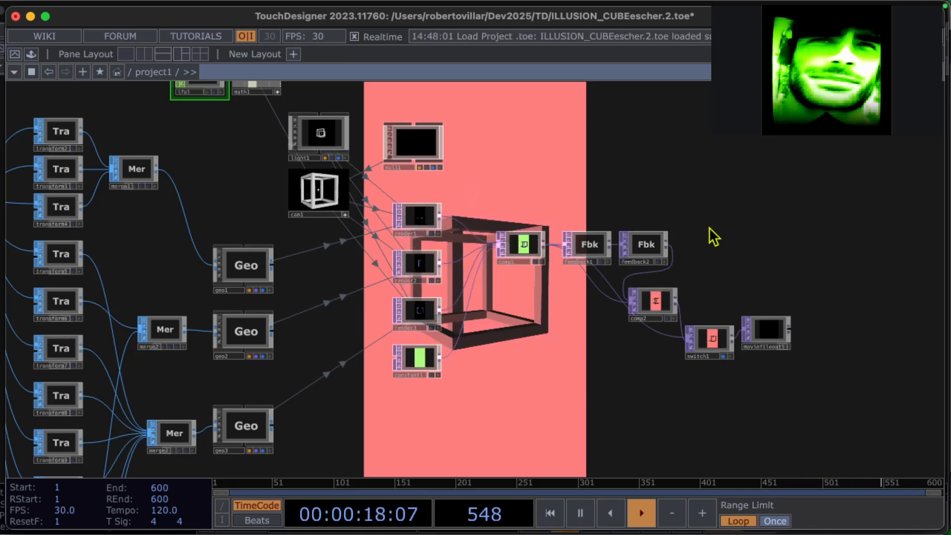
pyautogui.click(578, 256)
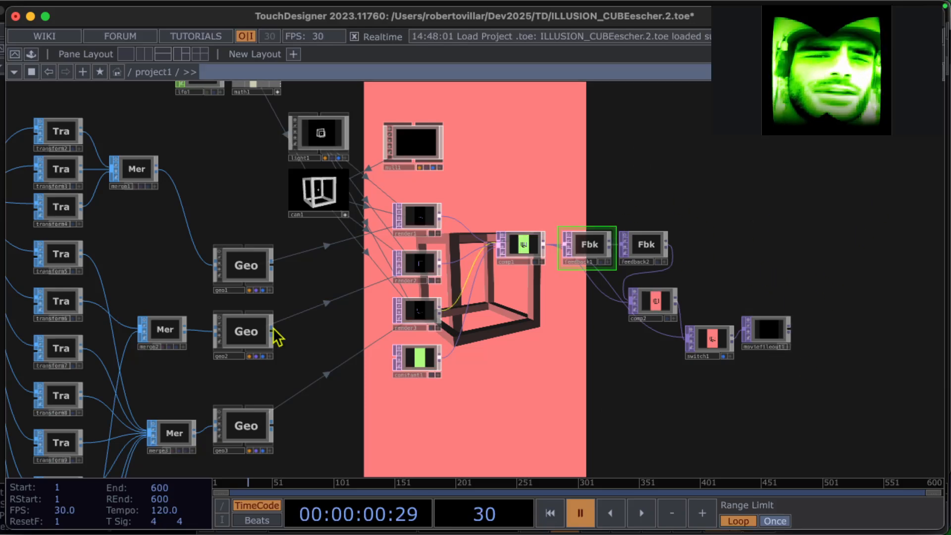
# Switch to Ableton Live and preview the cube Illusions arrangement with its video, jumping to the early automation before stopping playback
pyautogui.click(25, 263)
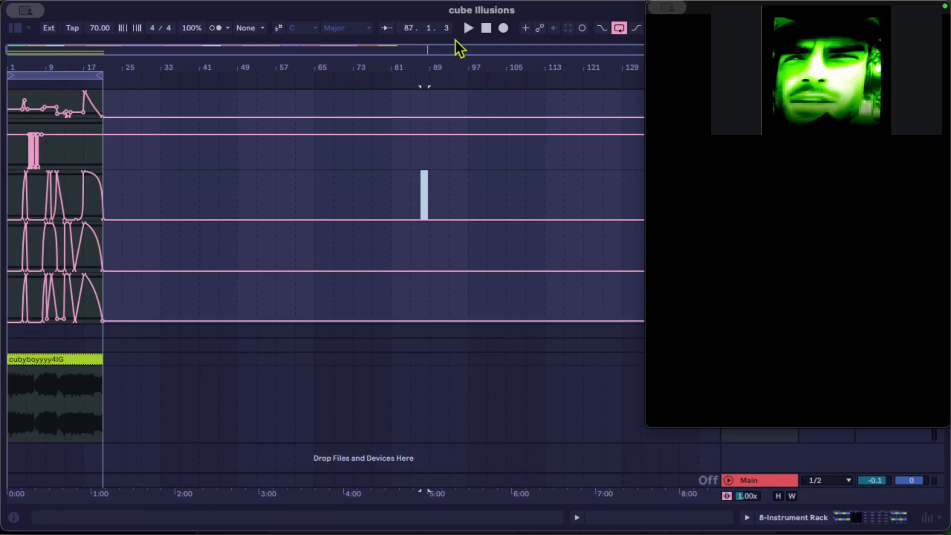
pyautogui.click(469, 28)
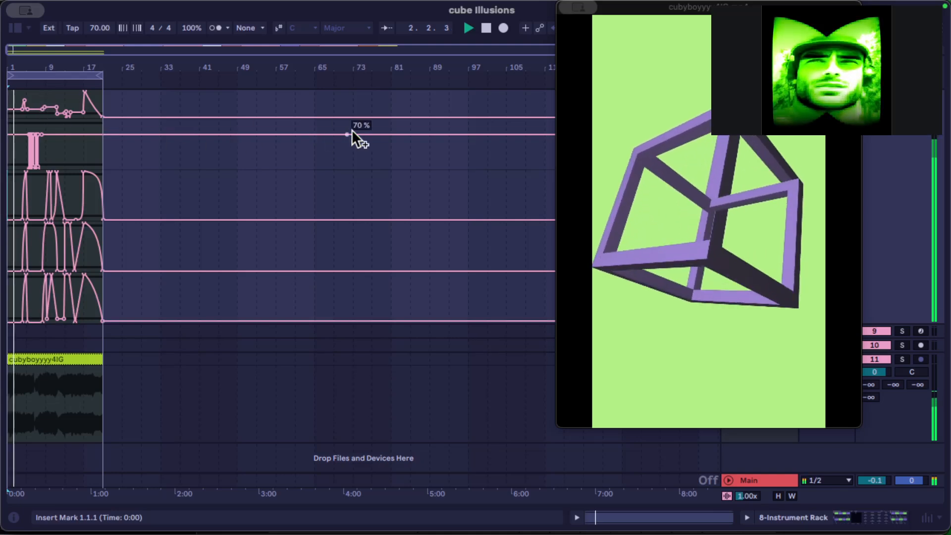
pyautogui.click(33, 94)
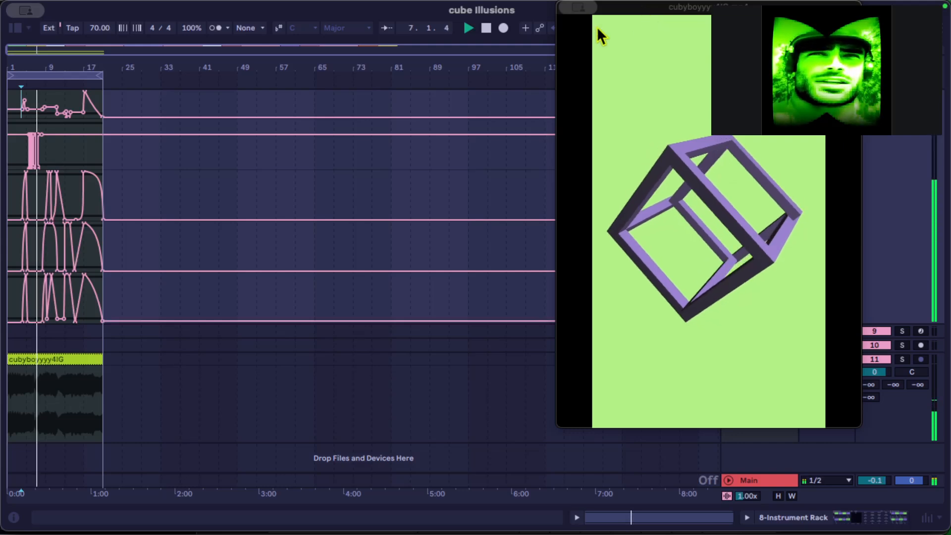
pyautogui.click(486, 29)
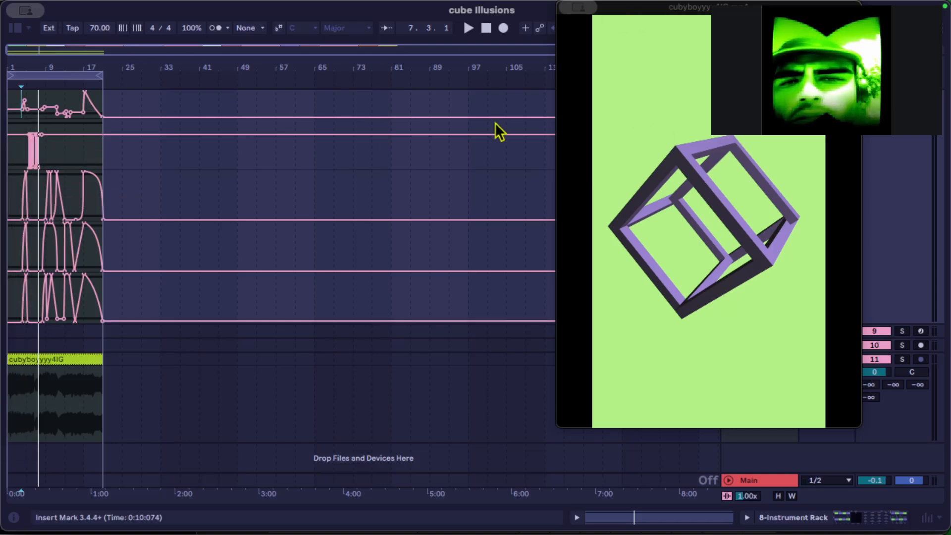
# Compare the ILLUSION_CUBEescher.2.toe network with the escher.2.toe network, ending on the escher.2.toe render and composite operators
pyautogui.hotkey('ctrl', 'Up')
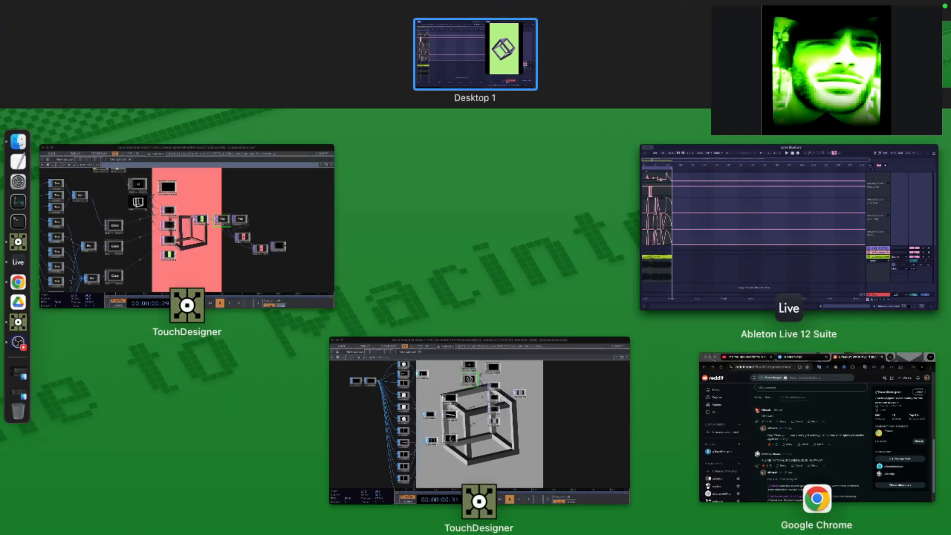
pyautogui.click(571, 399)
pyautogui.hotkey('ctrl', 'Up')
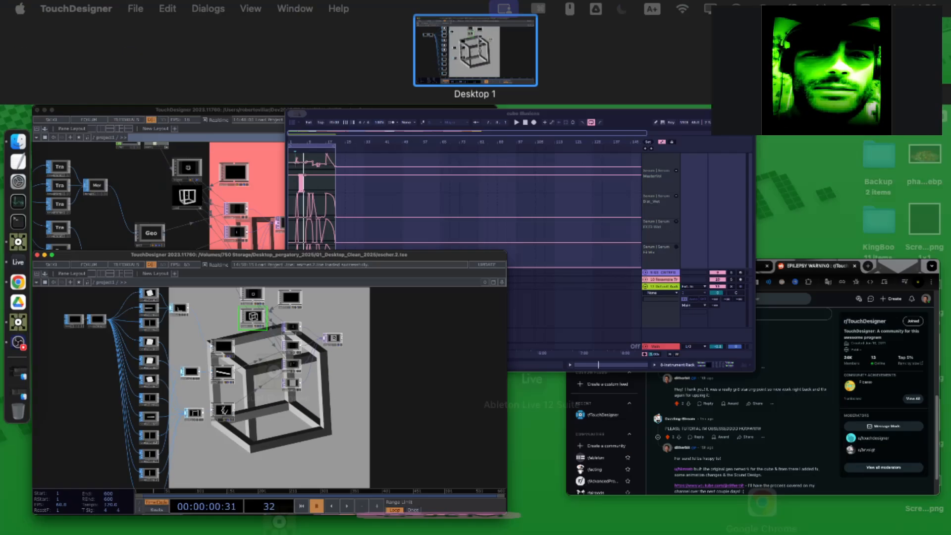
pyautogui.click(201, 205)
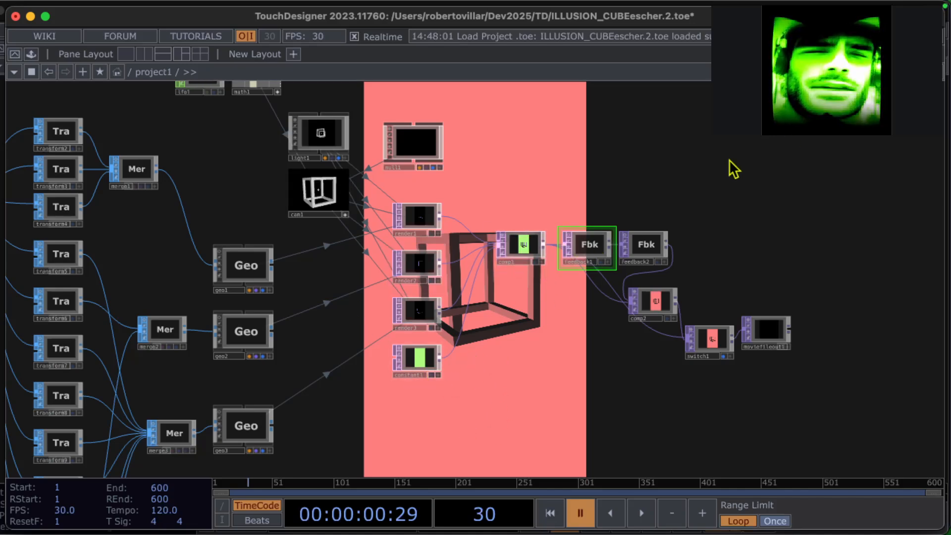
pyautogui.hotkey('ctrl', 'Up')
pyautogui.click(263, 397)
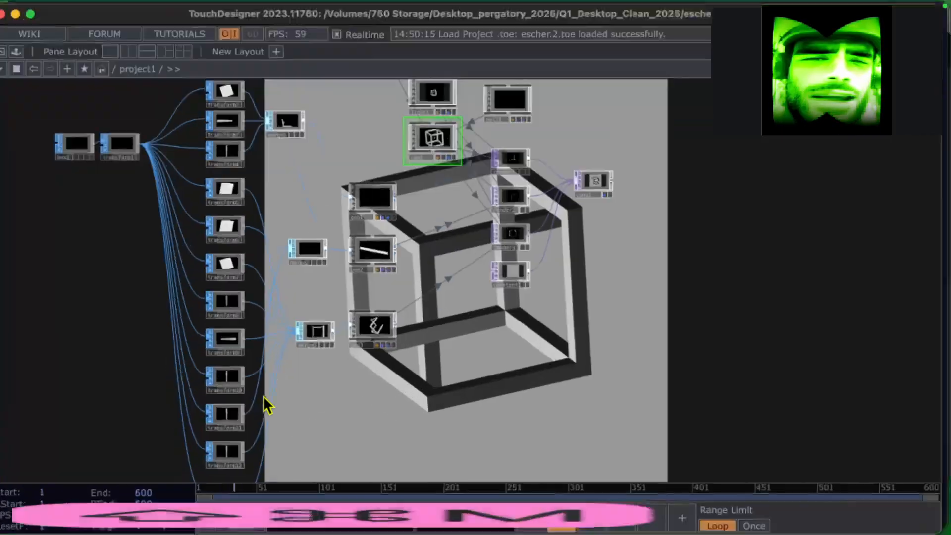
pyautogui.moveTo(638, 180); pyautogui.dragTo(610, 281)
pyautogui.moveTo(657, 228); pyautogui.dragTo(637, 242)
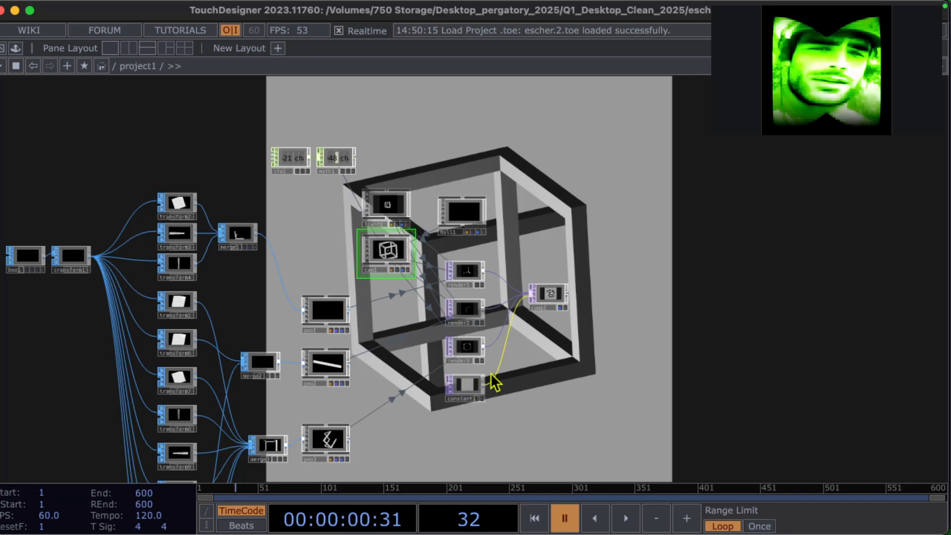
# Open the parameters of the constant operator below render3 in escher.2.toe and inspect its output resolution settings
pyautogui.scroll(5, 464, 391)
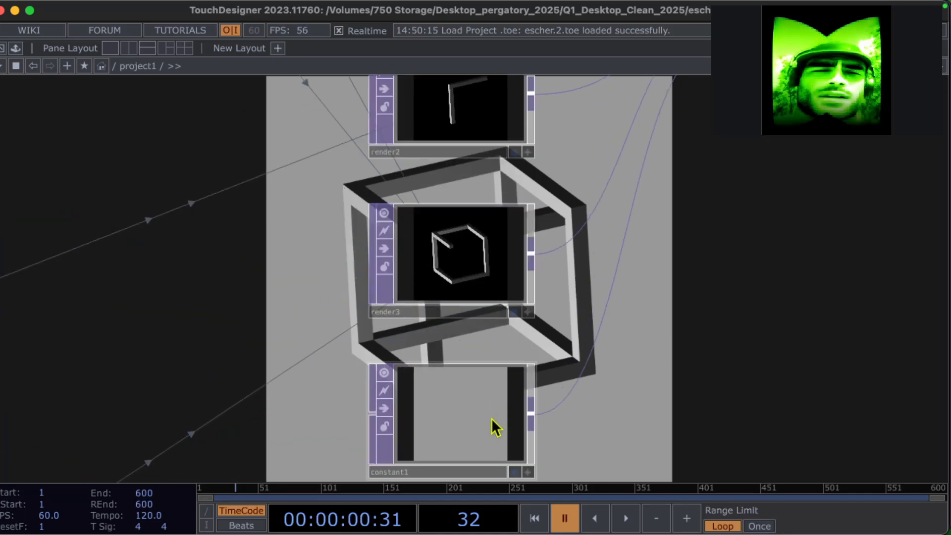
pyautogui.click(471, 470)
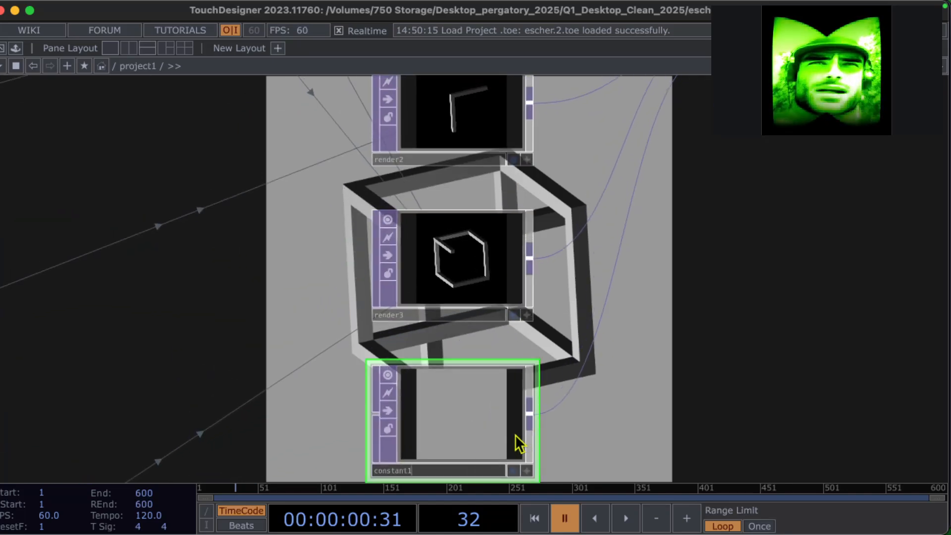
pyautogui.write('p')
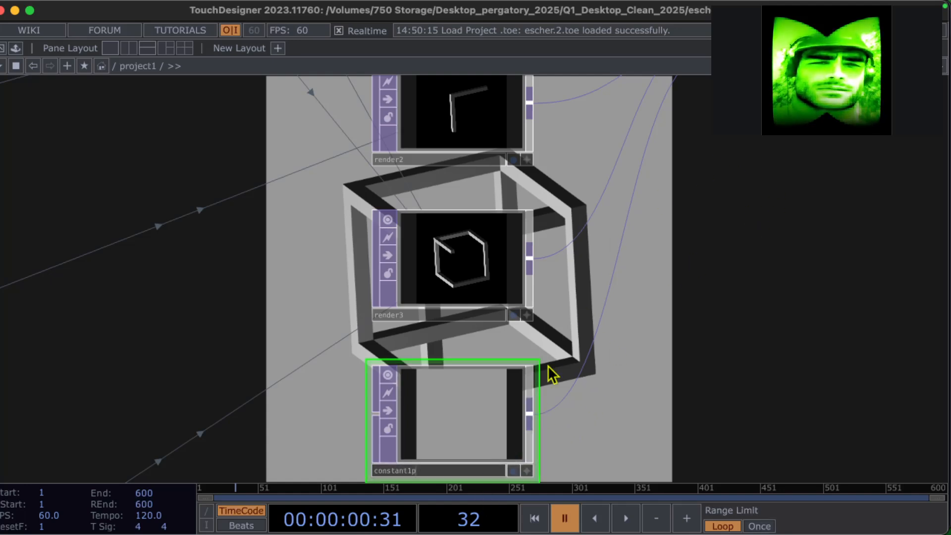
pyautogui.write('p')
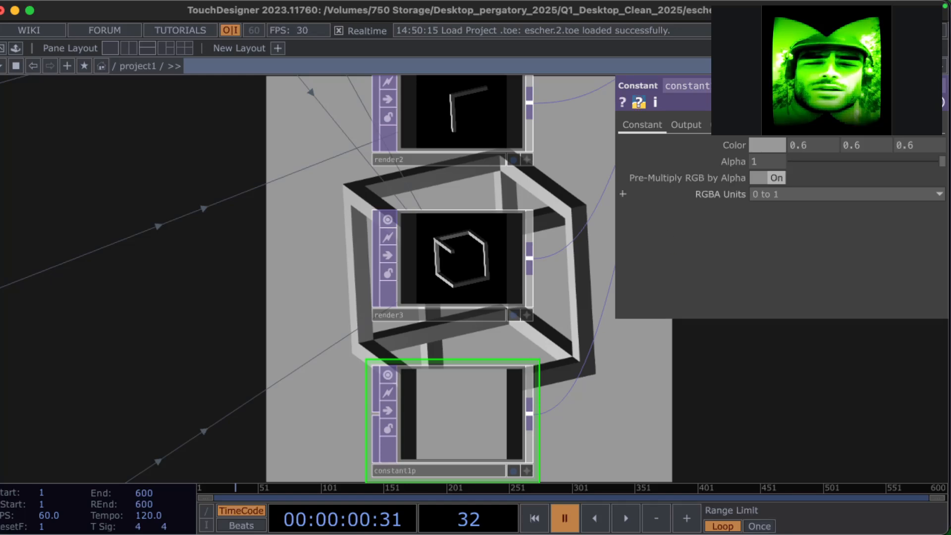
pyautogui.click(689, 126)
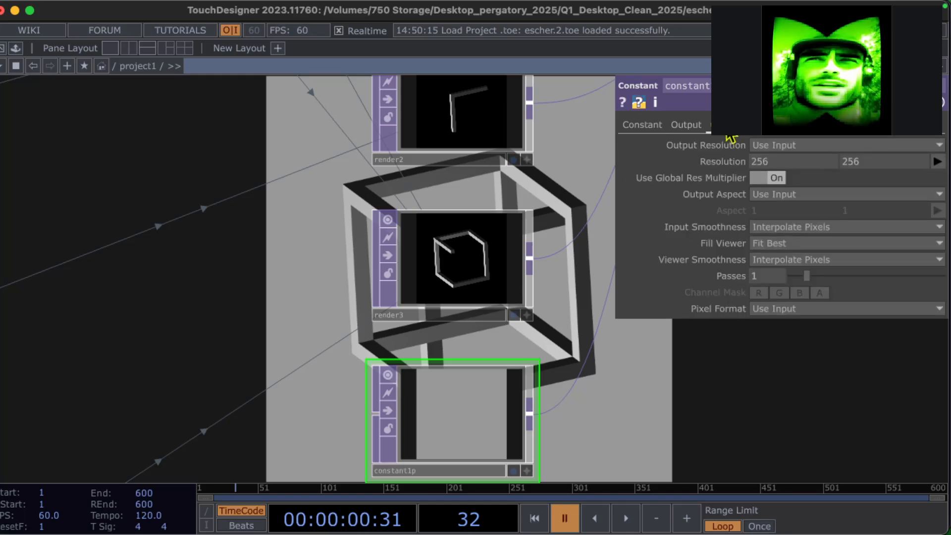
pyautogui.moveTo(576, 418); pyautogui.dragTo(438, 370)
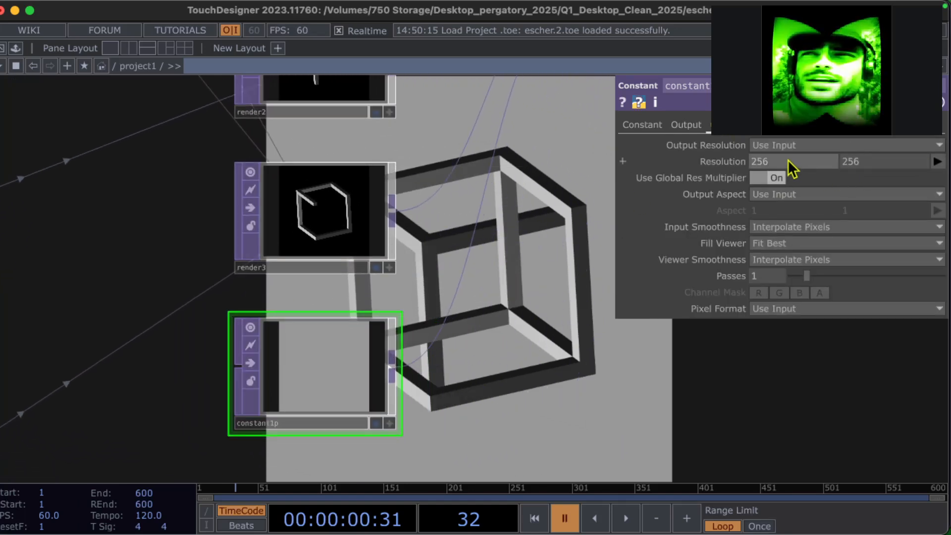
# Switch to ILLUSION_CUBEescher.2.toe and inspect the constant operator's output resolution and the comp1 node it feeds
pyautogui.hotkey('ctrl', 'Up')
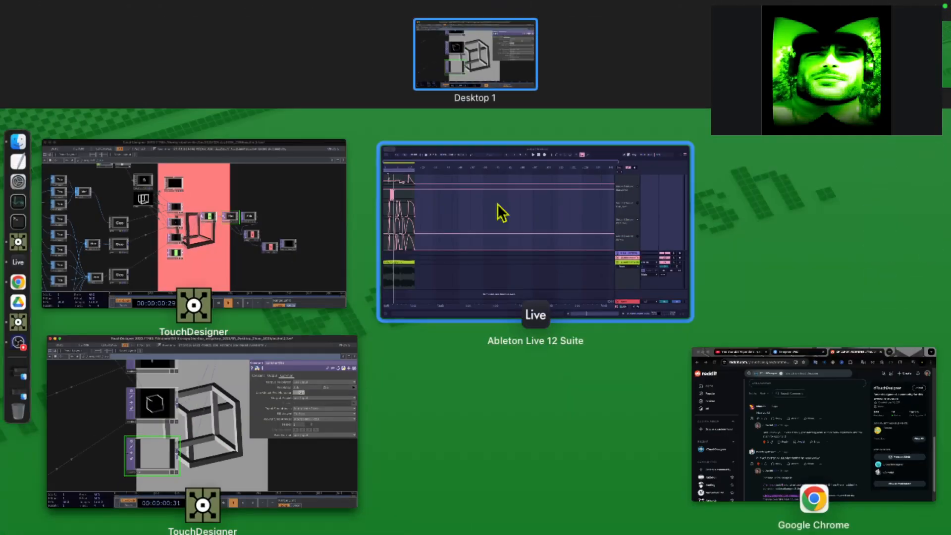
pyautogui.click(292, 177)
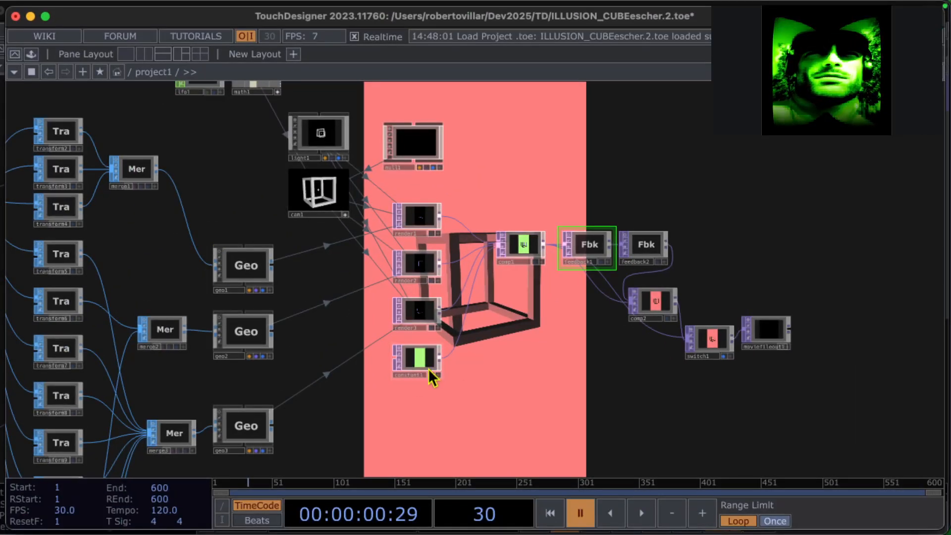
pyautogui.click(438, 347)
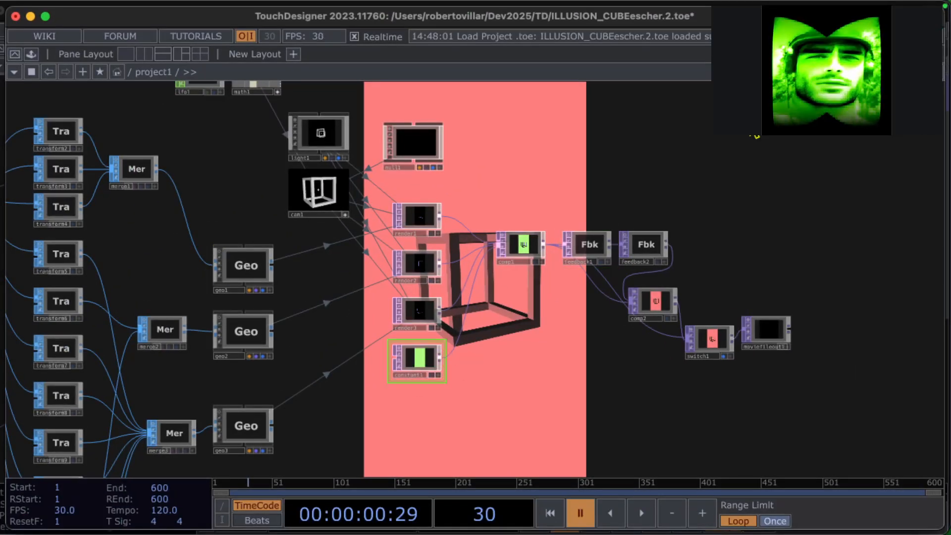
pyautogui.press('p')
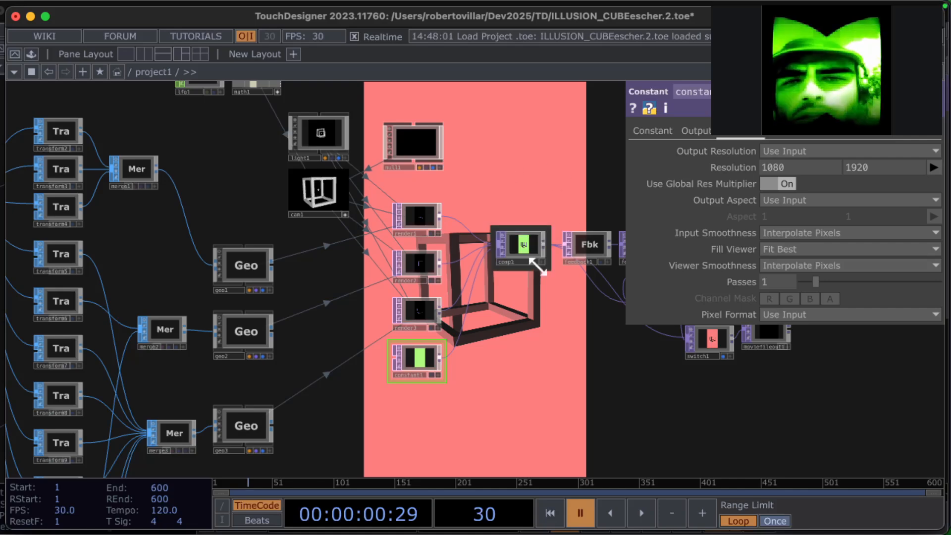
pyautogui.scroll(3, 517, 265)
pyautogui.scroll(1, 520, 272)
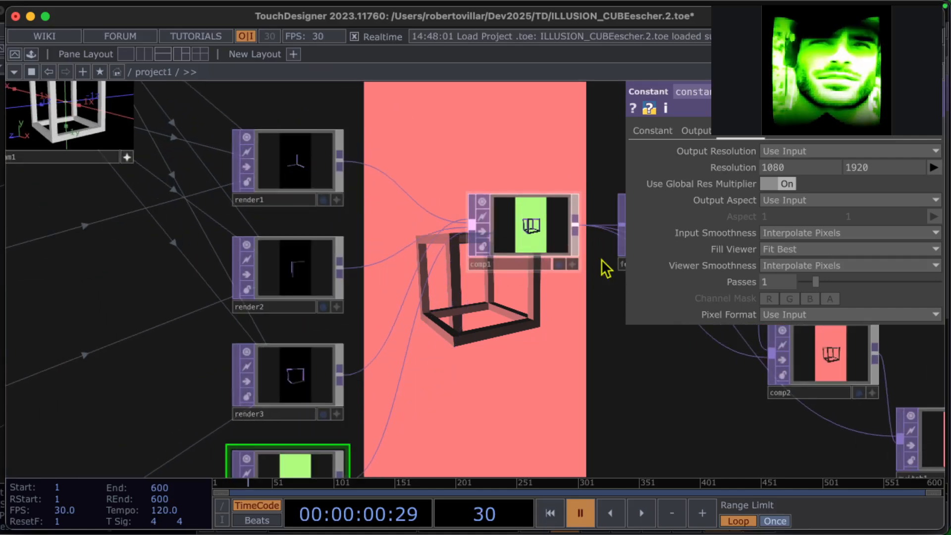
# Switch to the escher.2.toe project, locate the comp1 operator and toggle its background display off and back on
pyautogui.moveTo(949, 1)
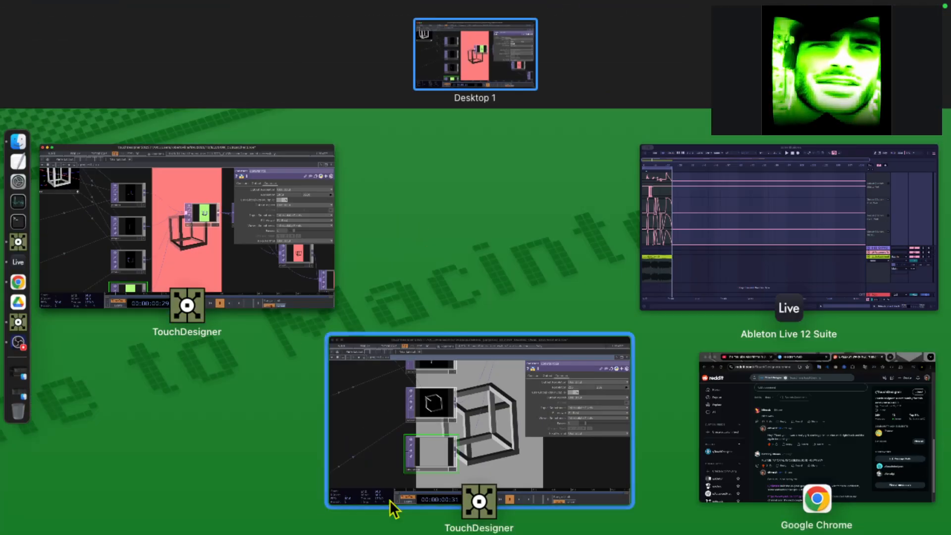
pyautogui.click(499, 453)
pyautogui.moveTo(466, 378); pyautogui.dragTo(341, 486)
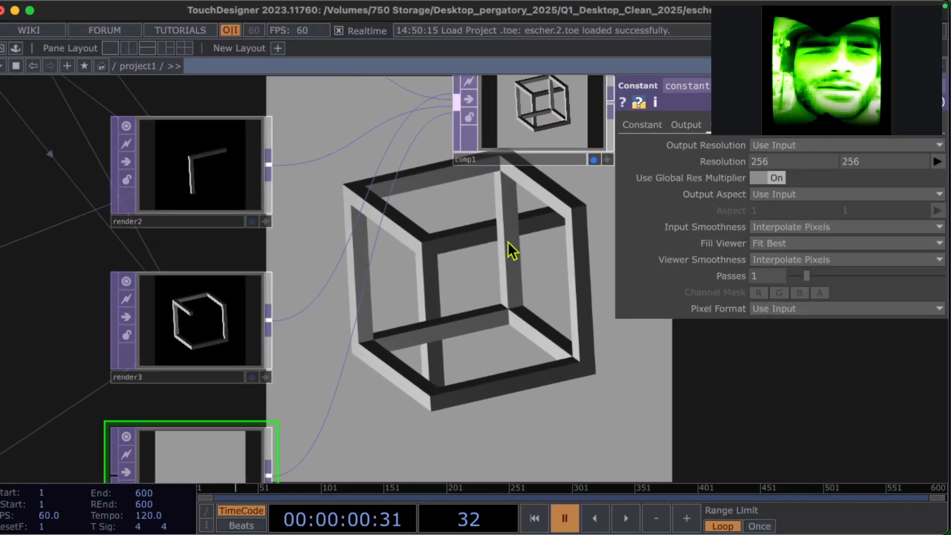
pyautogui.moveTo(510, 241); pyautogui.dragTo(318, 364)
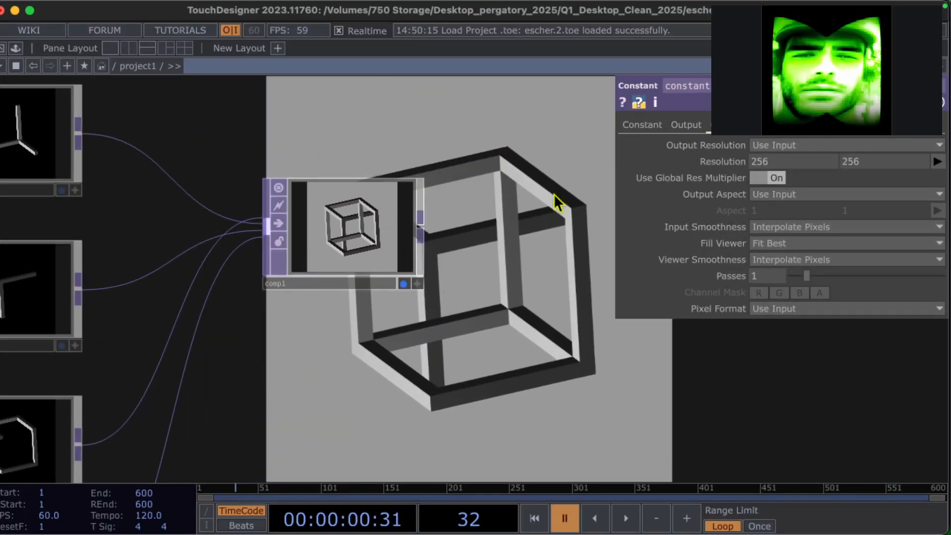
pyautogui.click(404, 284)
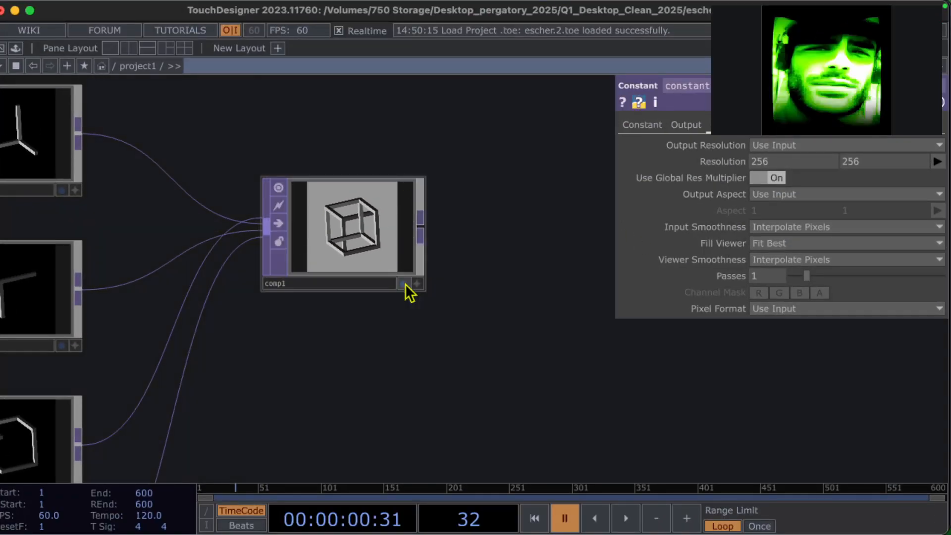
pyautogui.click(405, 284)
# Return to ILLUSION_CUBEescher.2.toe and inspect the target TOPs of feedback1 and feedback2 and the composite settings of comp2
pyautogui.moveTo(949, 1)
pyautogui.click(208, 253)
pyautogui.moveTo(463, 289); pyautogui.dragTo(137, 225)
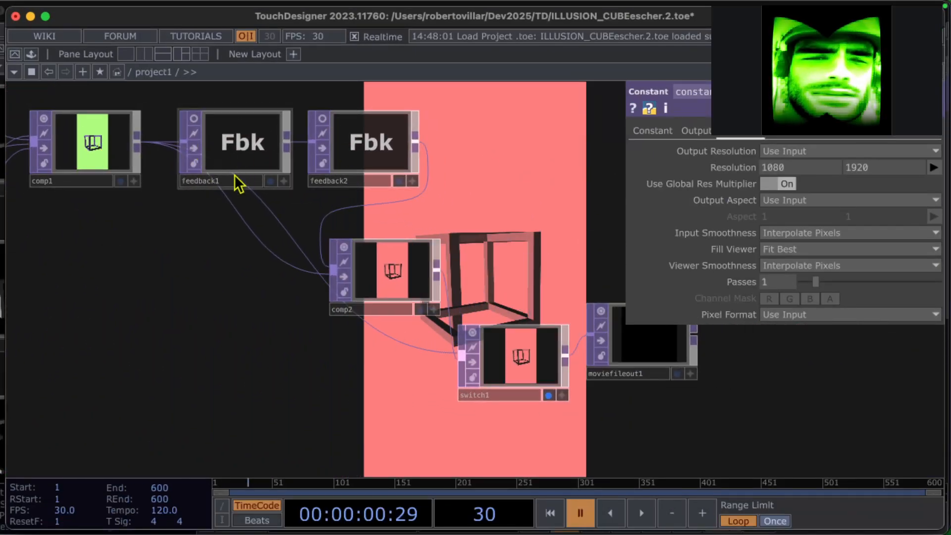
pyautogui.click(235, 175)
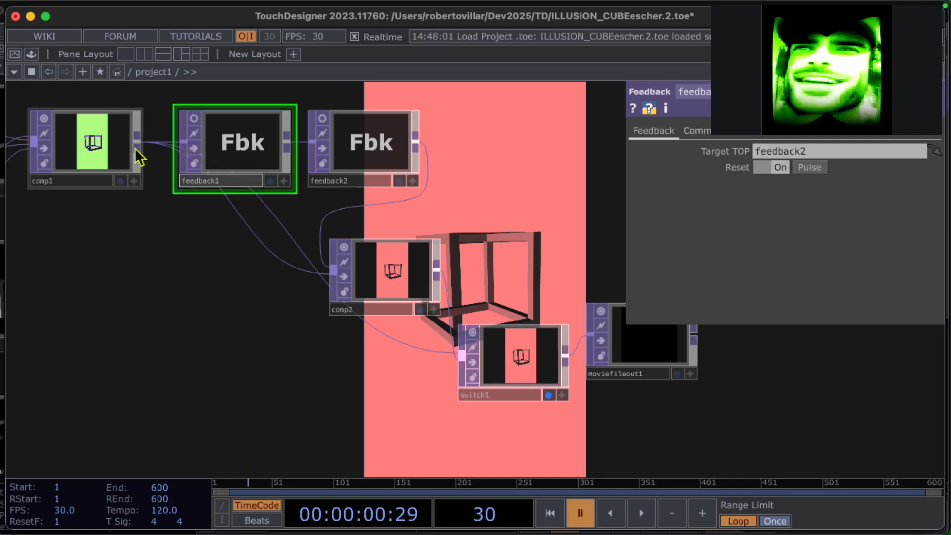
pyautogui.click(373, 165)
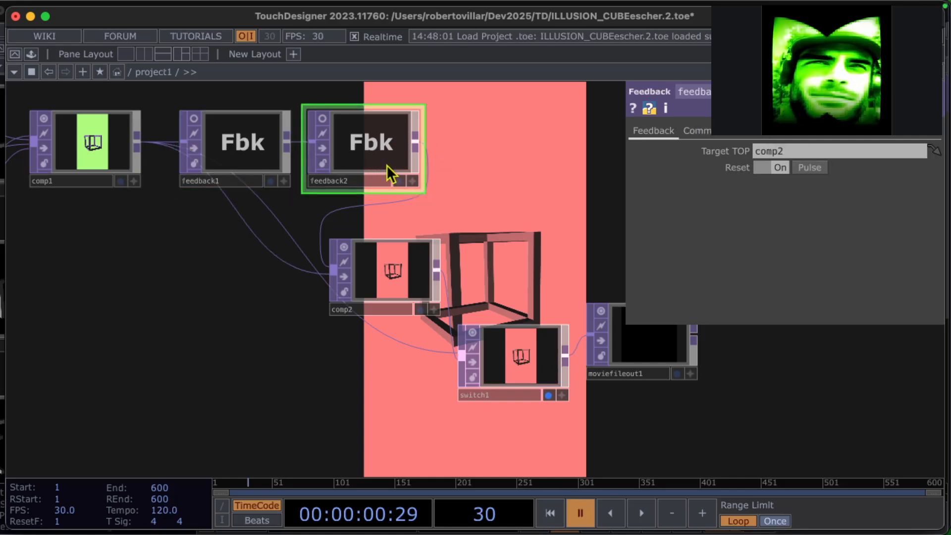
pyautogui.click(269, 144)
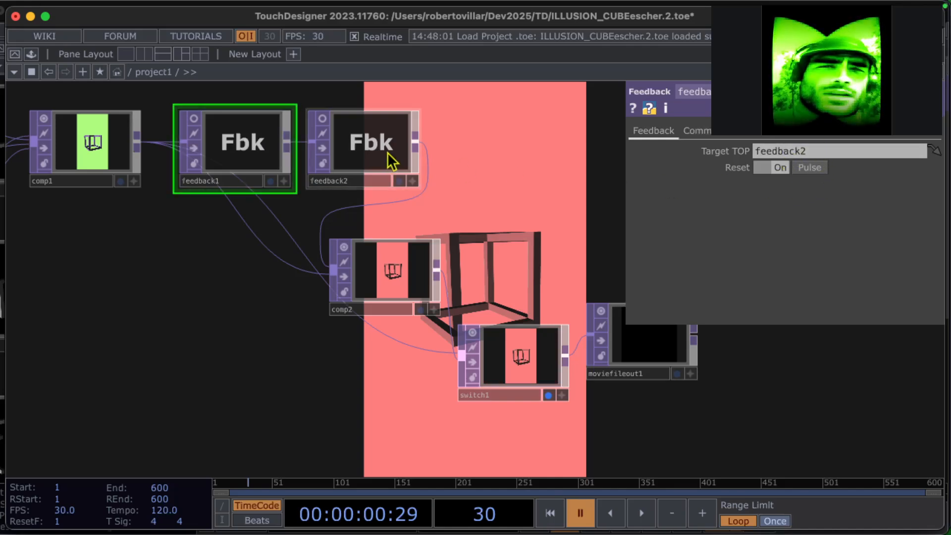
pyautogui.moveTo(378, 163); pyautogui.dragTo(799, 151)
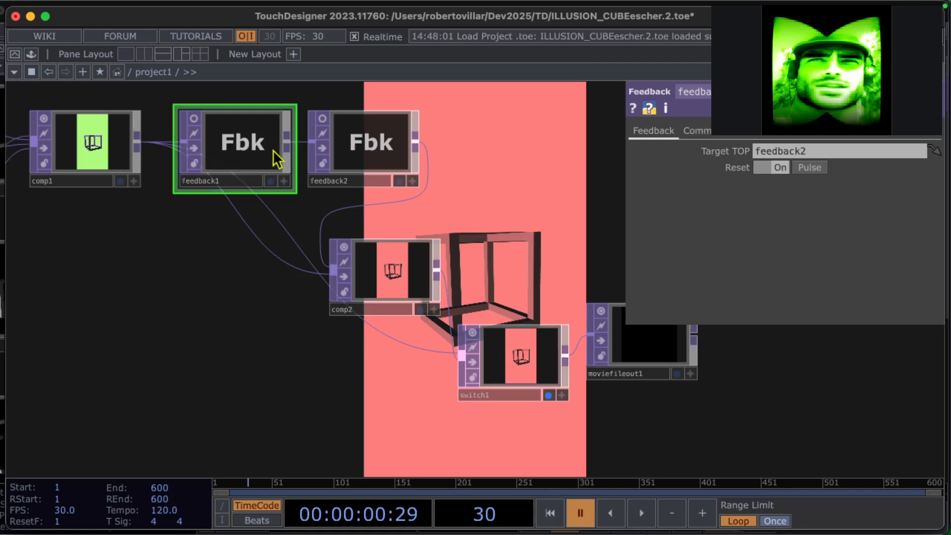
pyautogui.click(414, 159)
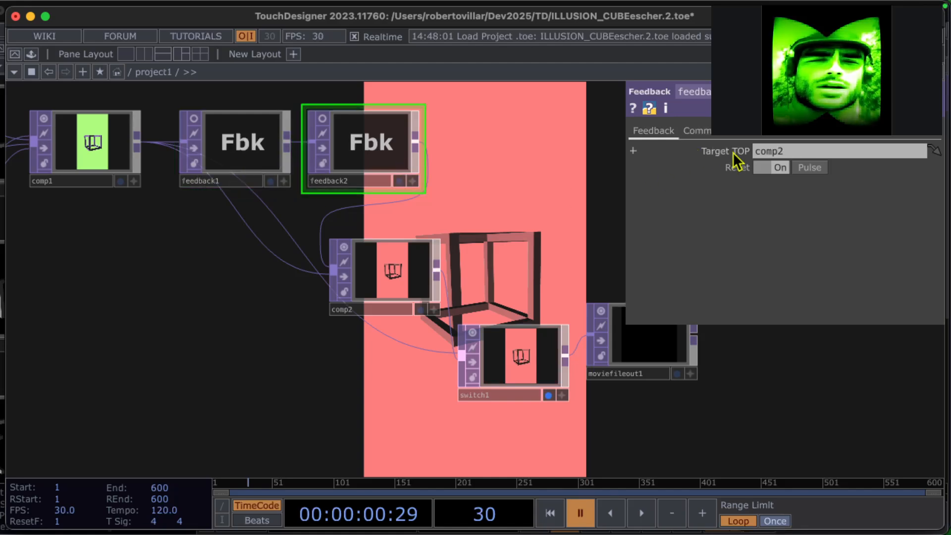
pyautogui.click(394, 289)
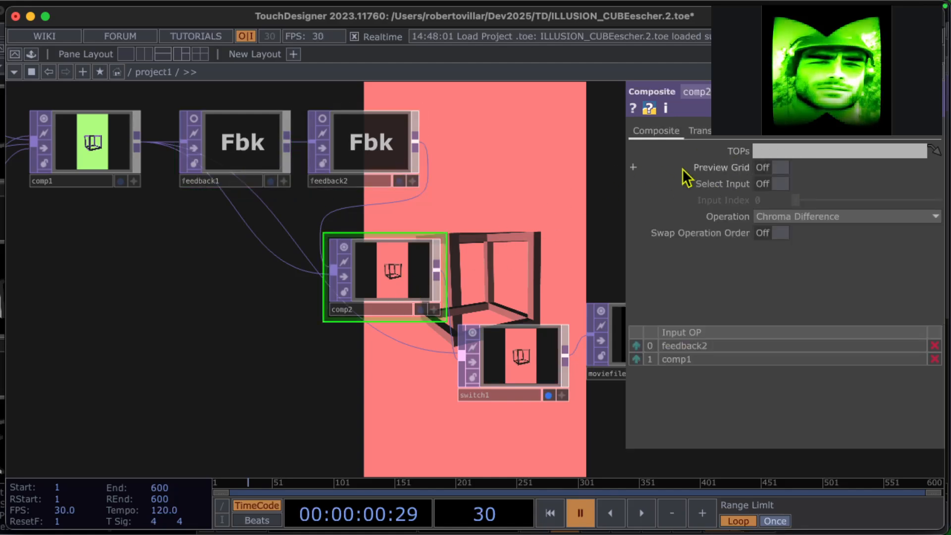
# Turn off Reset on feedback2 and briefly play the timeline before pausing it
pyautogui.click(367, 165)
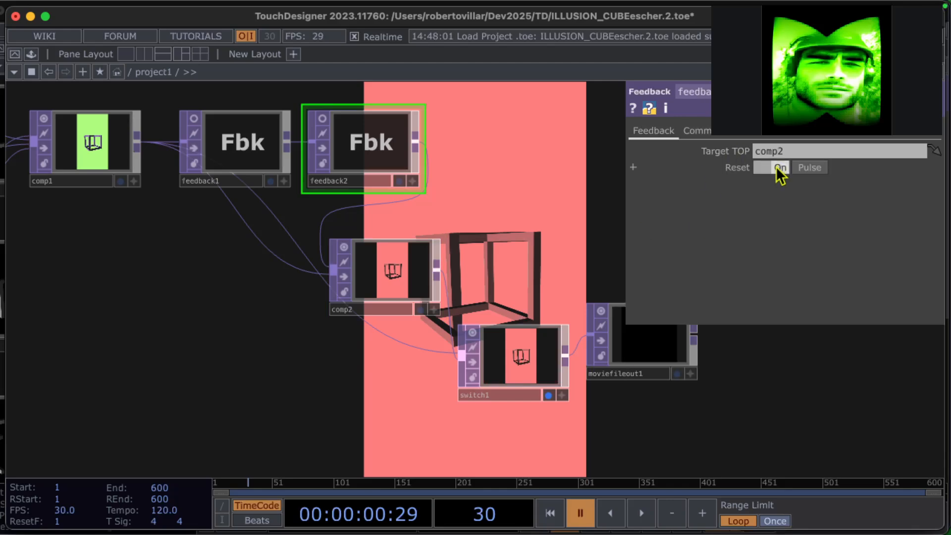
pyautogui.click(642, 513)
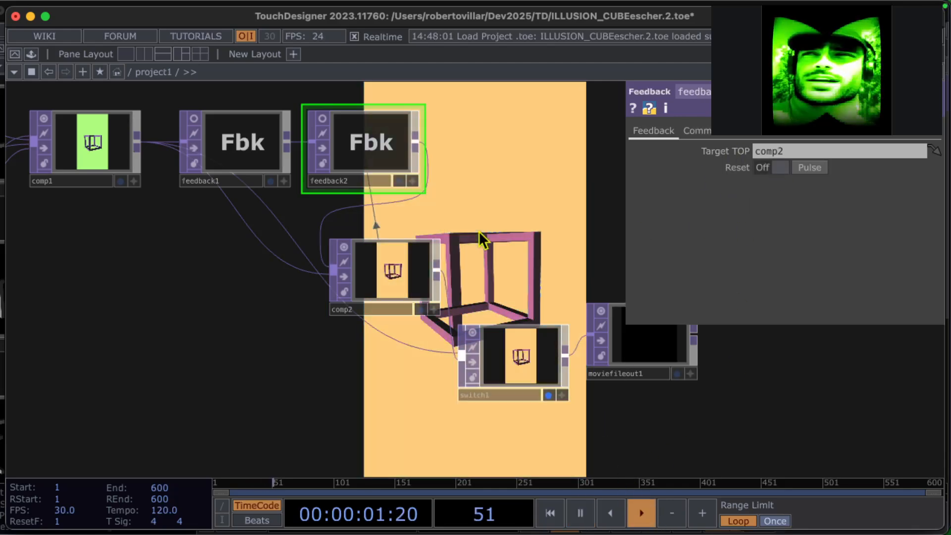
pyautogui.click(577, 515)
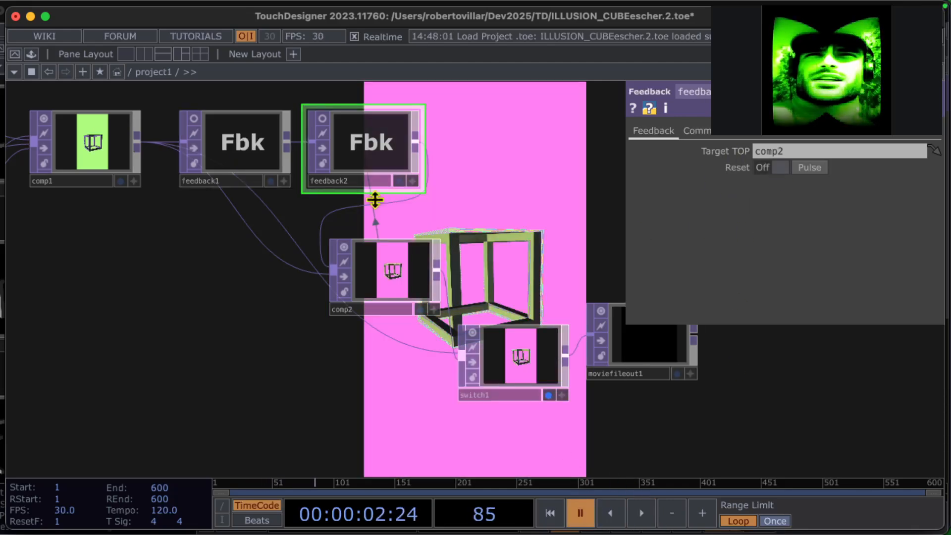
# Play the timeline to examine the feedback effect across comp1, the feedback operators and comp2, and pause playback
pyautogui.click(643, 513)
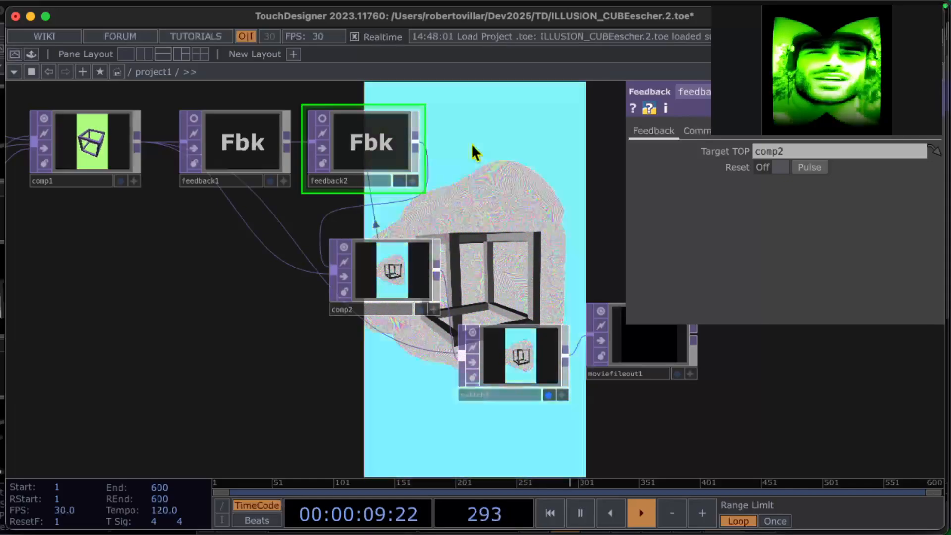
pyautogui.scroll(-5, 497, 208)
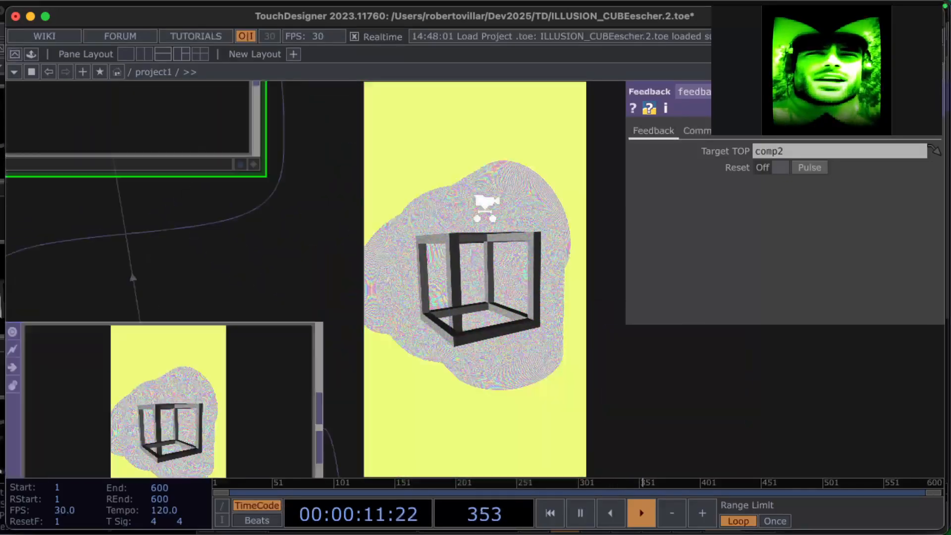
pyautogui.scroll(8, 479, 216)
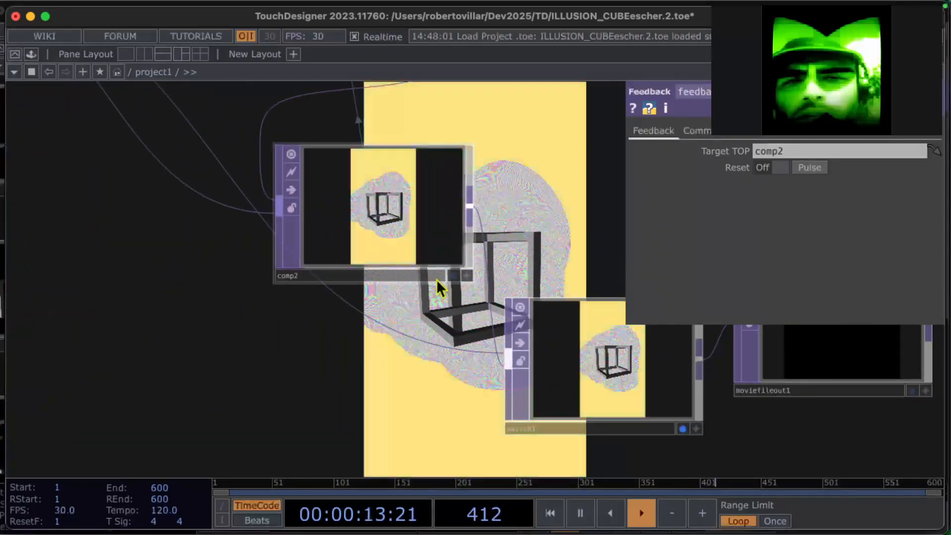
pyautogui.moveTo(253, 322); pyautogui.dragTo(424, 399)
pyautogui.moveTo(248, 265); pyautogui.dragTo(421, 370)
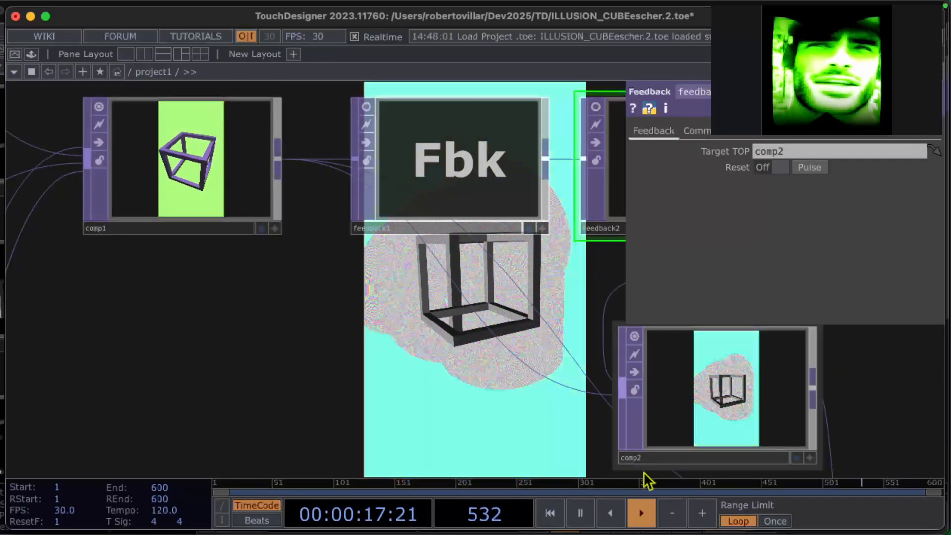
pyautogui.click(580, 515)
# Set comp2's composite operation to Screen, resume playback and turn on Swap Operation Order
pyautogui.click(740, 452)
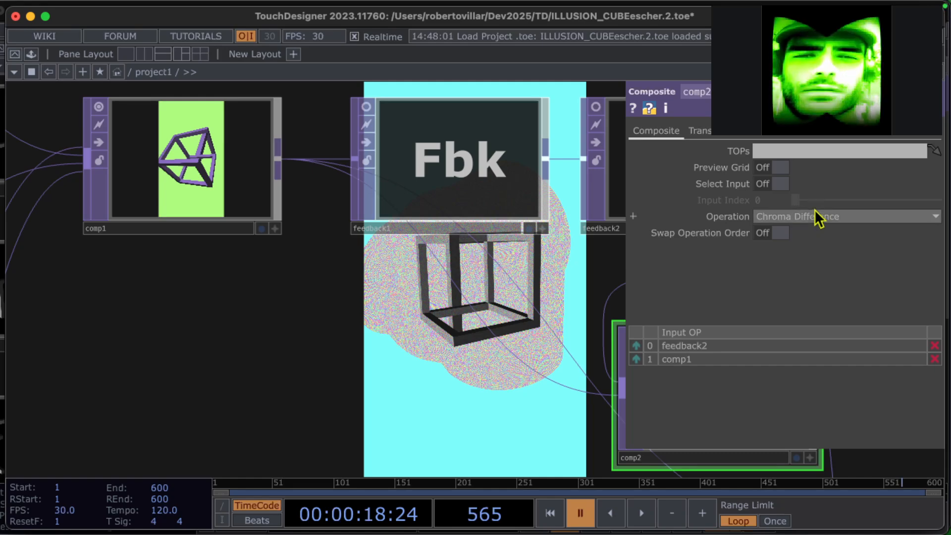
pyautogui.moveTo(449, 379); pyautogui.dragTo(100, 314)
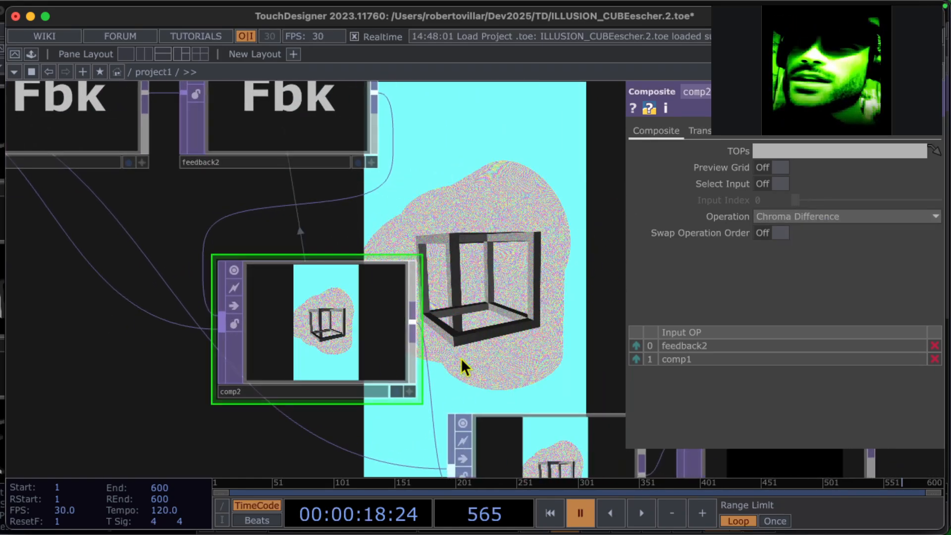
pyautogui.click(855, 222)
pyautogui.click(857, 216)
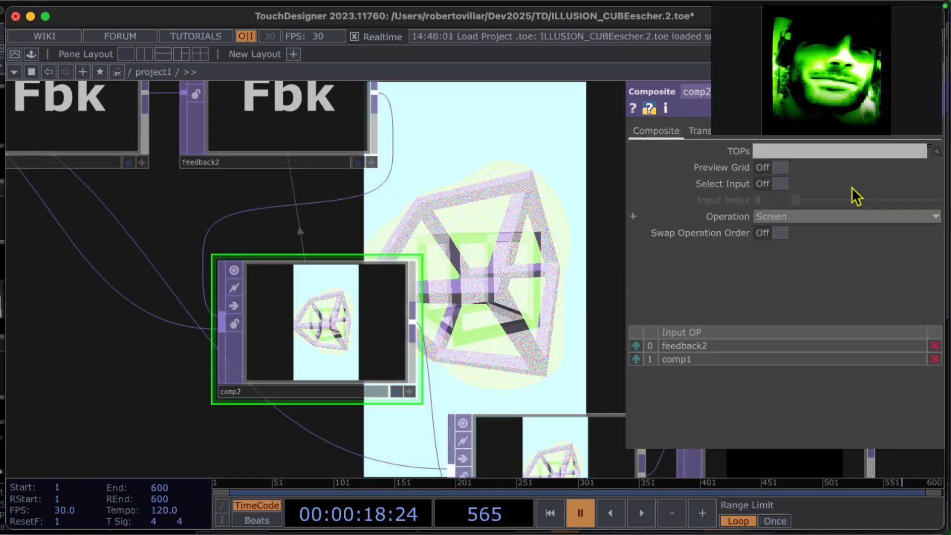
pyautogui.click(820, 217)
pyautogui.click(725, 161)
pyautogui.click(778, 232)
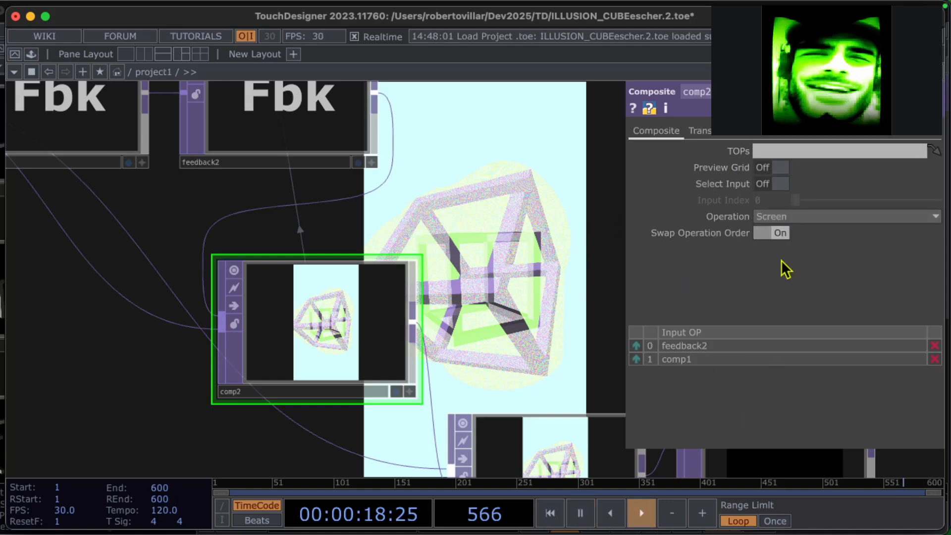
# Try other composite operations on comp2 during playback, including Exclude, Freeze and Glow
pyautogui.click(820, 217)
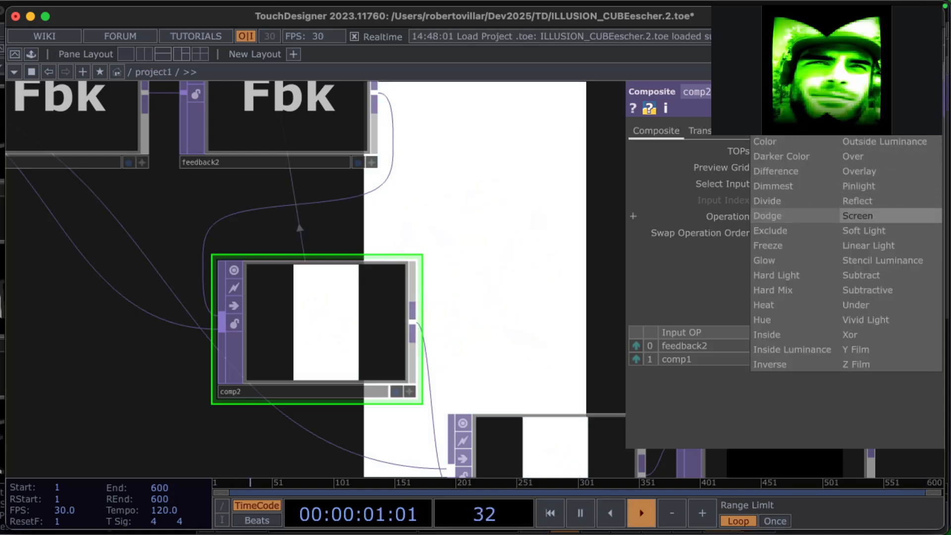
pyautogui.click(860, 67)
pyautogui.click(818, 217)
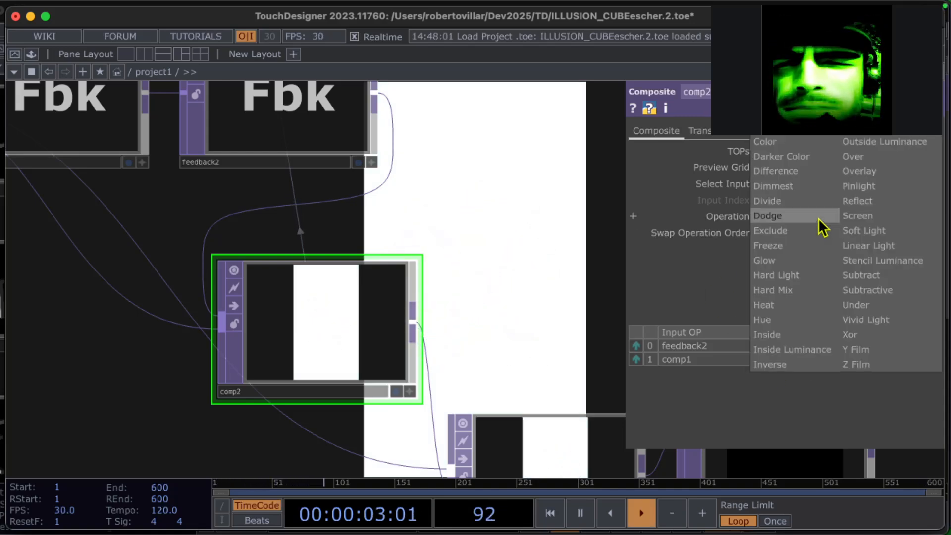
pyautogui.click(786, 237)
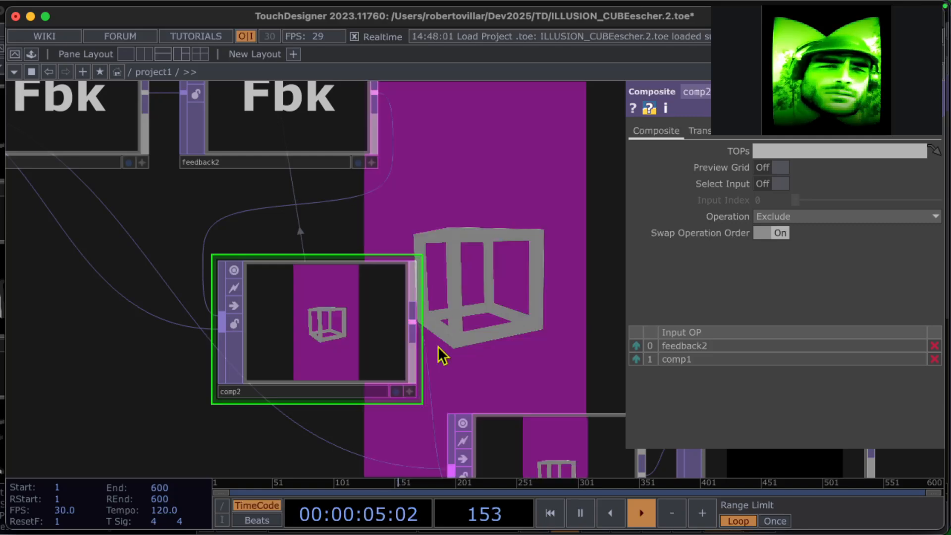
pyautogui.click(809, 216)
pyautogui.click(779, 247)
pyautogui.click(814, 218)
pyautogui.click(788, 261)
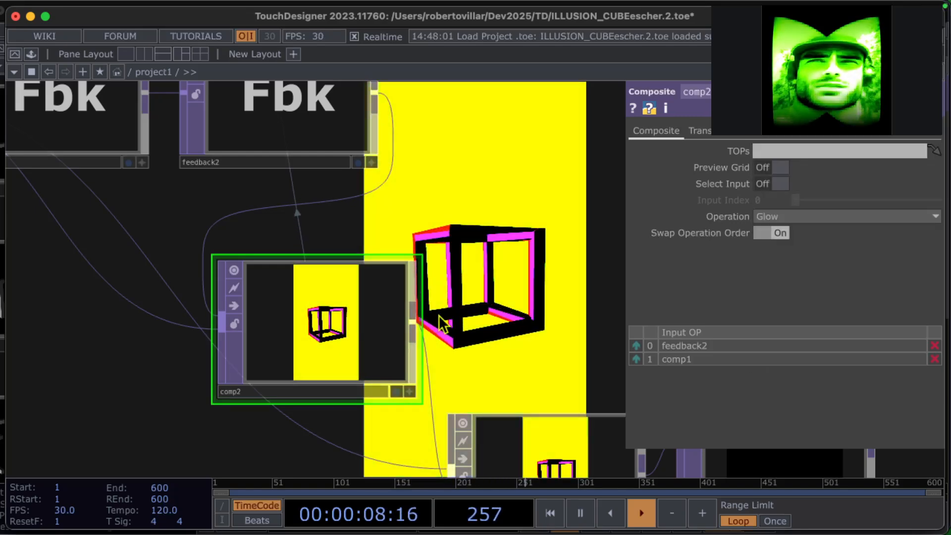
# Try further composite operations on comp2, including Stencil Luminance and Luminance Difference
pyautogui.click(845, 219)
pyautogui.click(886, 261)
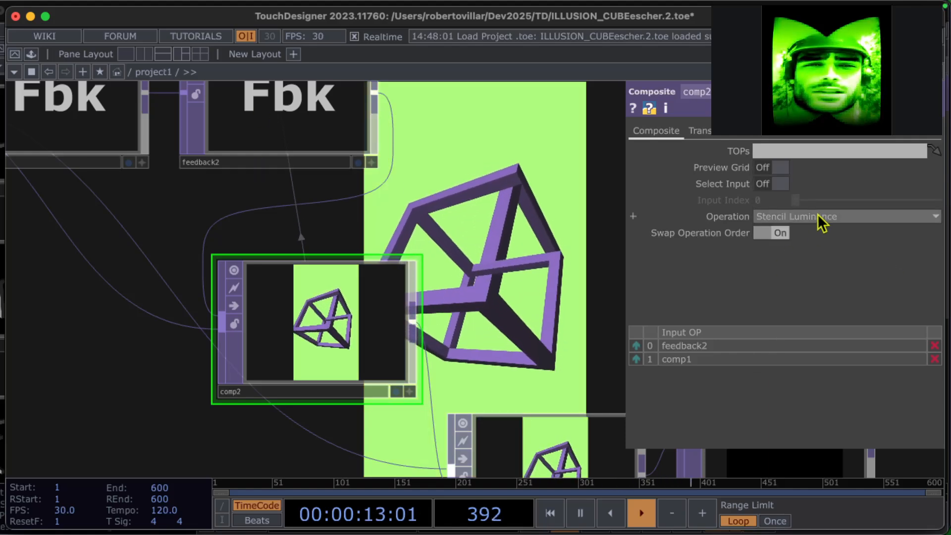
pyautogui.click(793, 217)
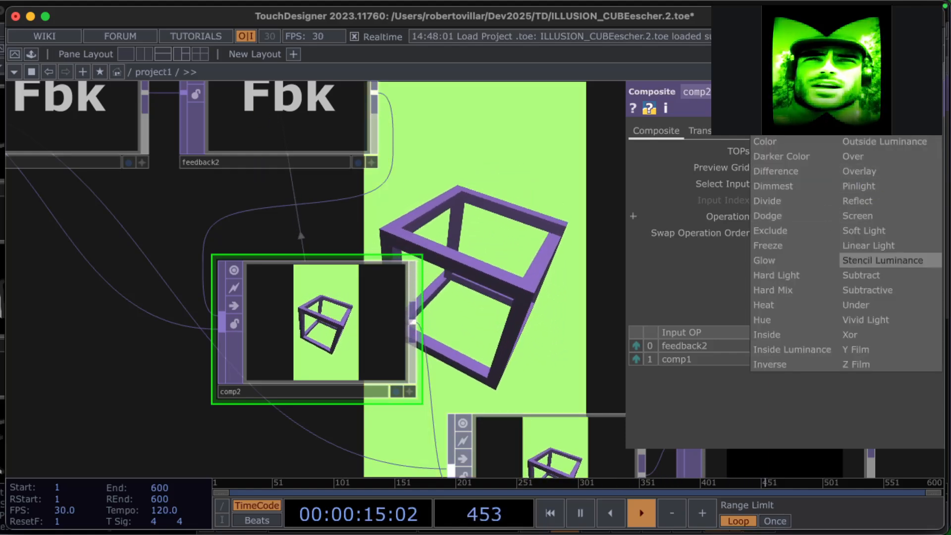
pyautogui.click(859, 97)
pyautogui.click(854, 217)
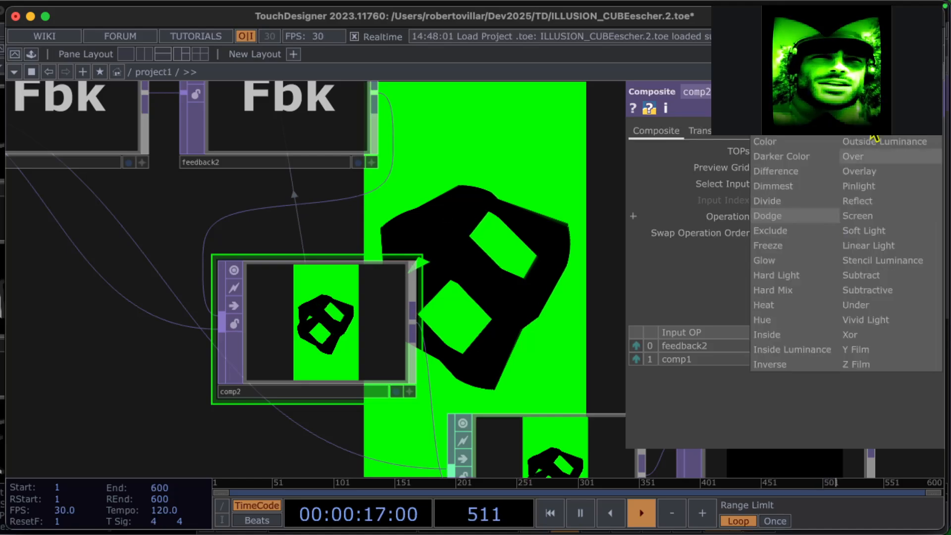
pyautogui.click(874, 52)
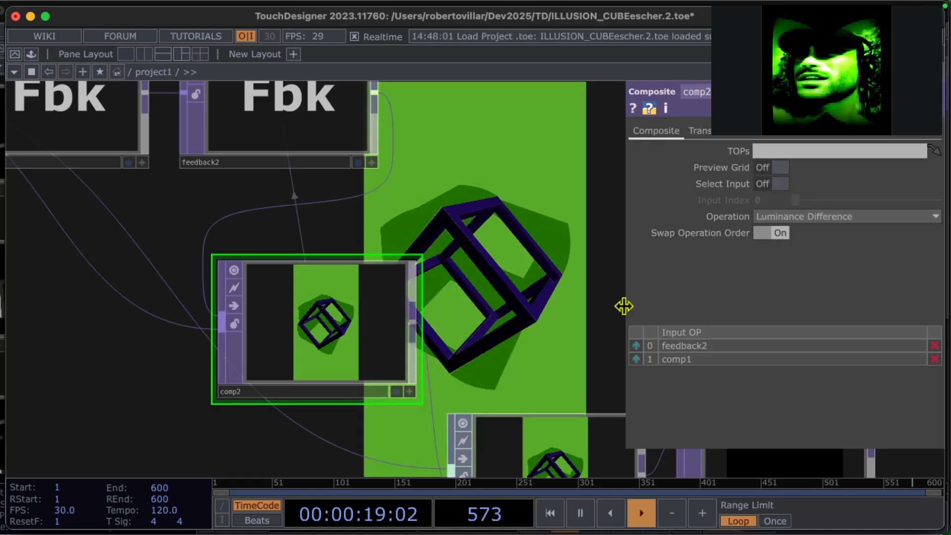
# Preview the Over and Vivid Light operations on comp2 and set its operation to Negate
pyautogui.click(792, 218)
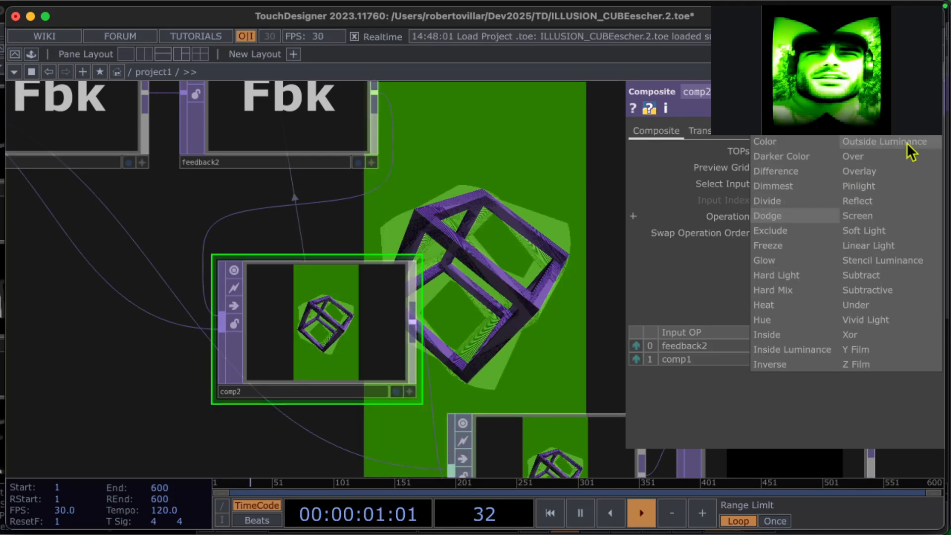
pyautogui.click(885, 158)
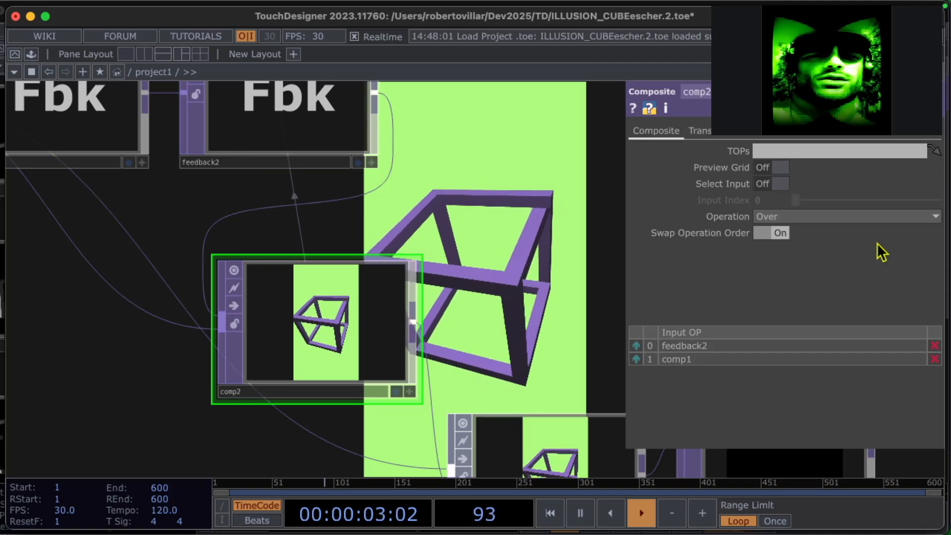
pyautogui.click(826, 218)
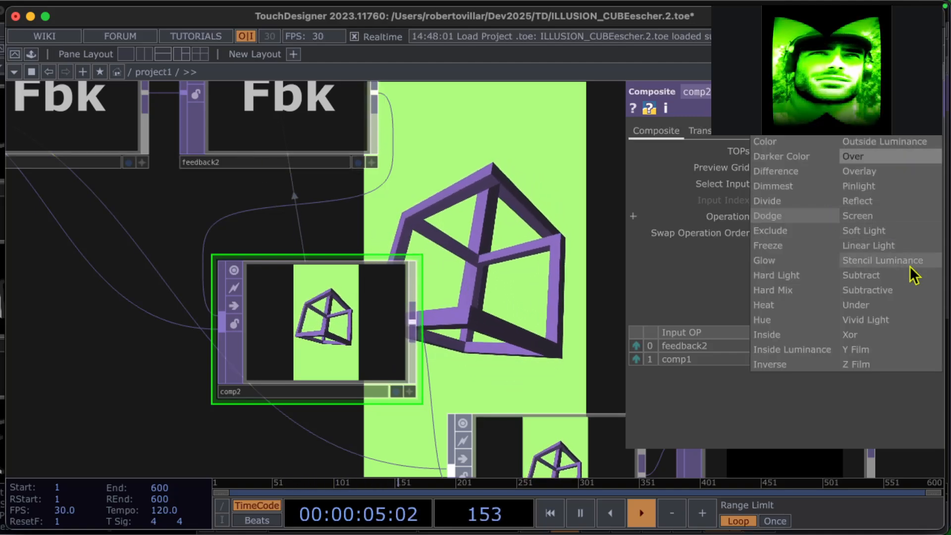
pyautogui.click(874, 320)
pyautogui.click(827, 218)
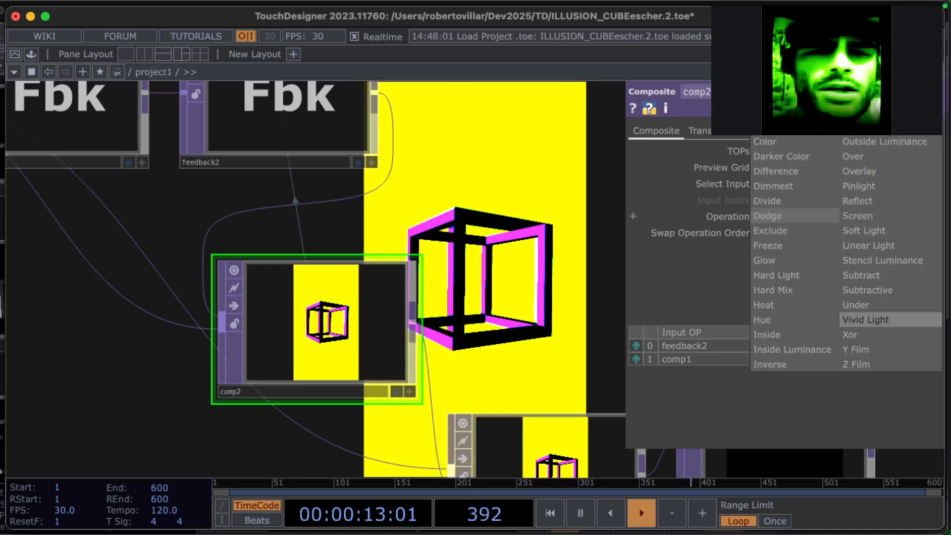
pyautogui.click(855, 112)
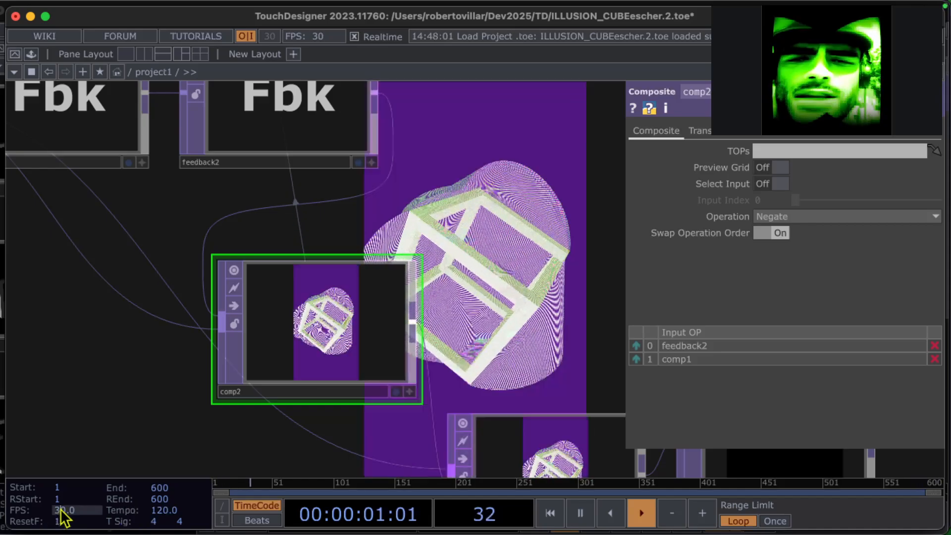
# Set the project timeline's frame rate to 10 FPS
pyautogui.moveTo(60, 510); pyautogui.dragTo(51, 523)
pyautogui.write('1')
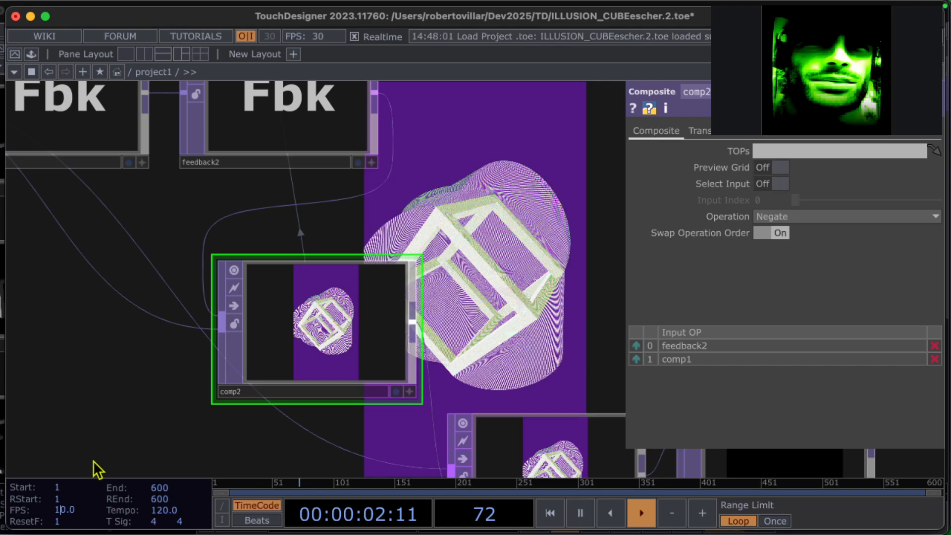
pyautogui.press('Return')
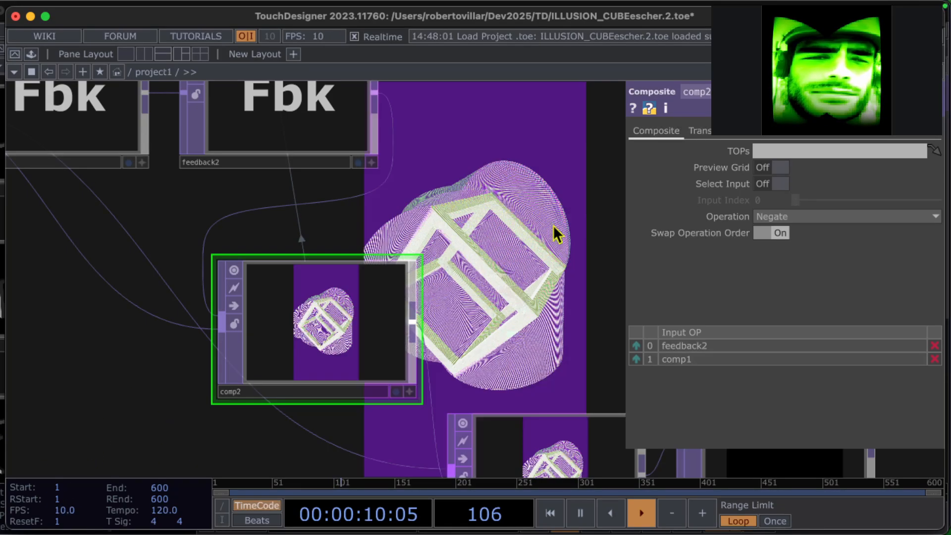
# Clear the accumulated trails by turning feedback2's Reset on and back off
pyautogui.moveTo(203, 188); pyautogui.dragTo(215, 234)
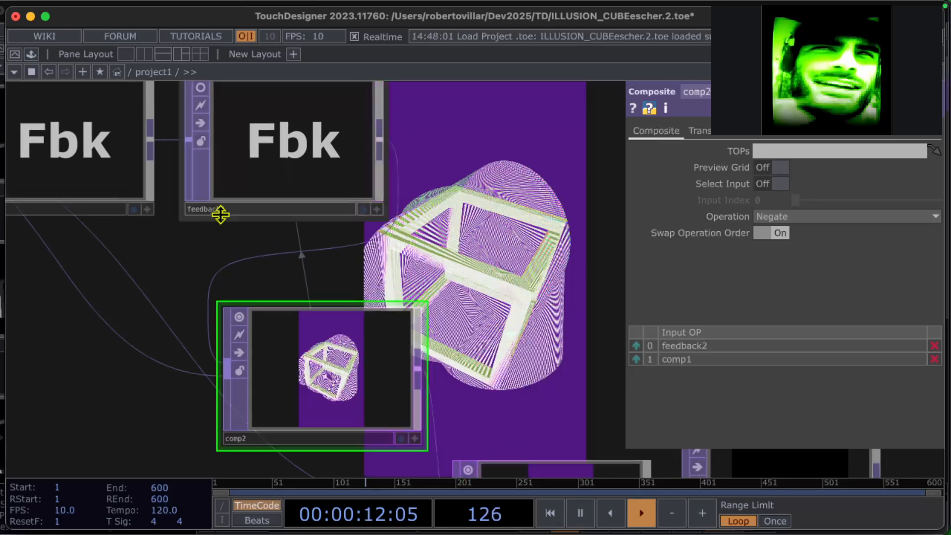
pyautogui.click(227, 212)
pyautogui.click(769, 167)
pyautogui.click(769, 167)
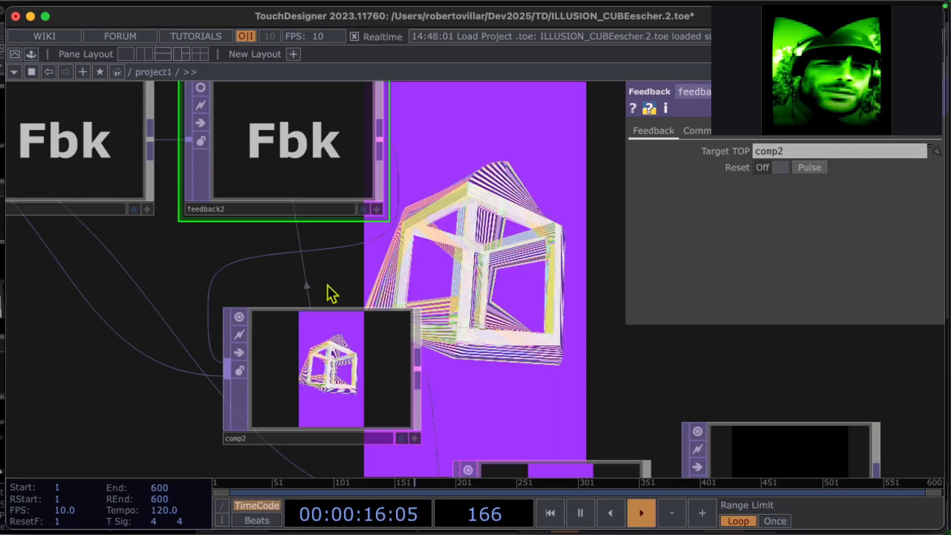
# Rearrange the comp2, switch1 and moviefileout1 nodes so they are spaced apart beyond the feedback nodes
pyautogui.scroll(-3, 378, 308)
pyautogui.moveTo(347, 384); pyautogui.dragTo(510, 313)
pyautogui.scroll(-1, 481, 448)
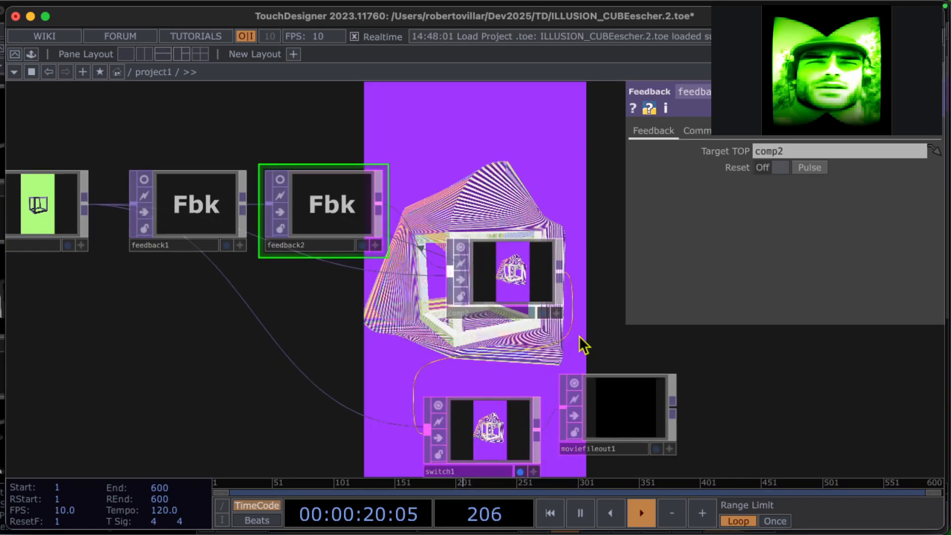
pyautogui.moveTo(659, 351); pyautogui.dragTo(500, 293)
pyautogui.moveTo(464, 404); pyautogui.dragTo(597, 427)
pyautogui.moveTo(309, 380); pyautogui.dragTo(378, 394)
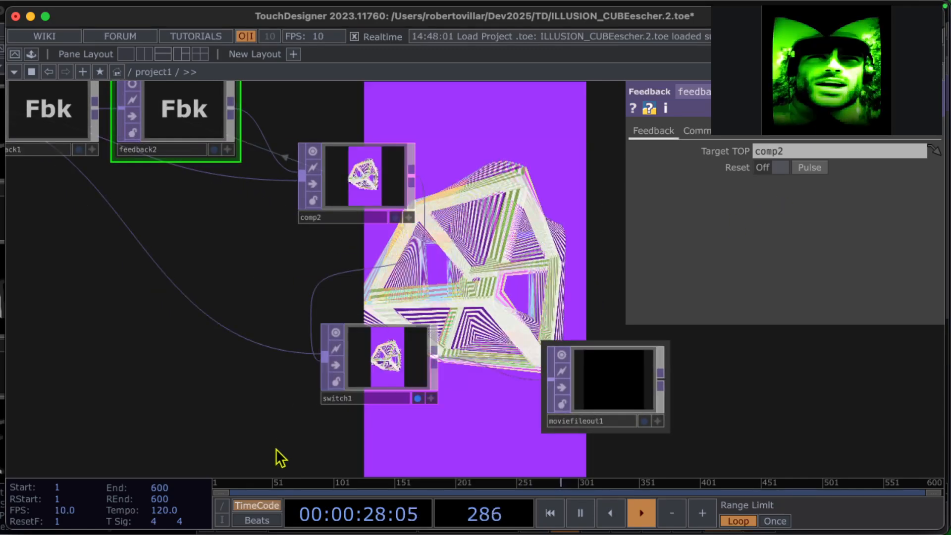
# Review the parameters of switch1 and moviefileout1
pyautogui.click(389, 400)
pyautogui.moveTo(939, 153); pyautogui.dragTo(842, 171)
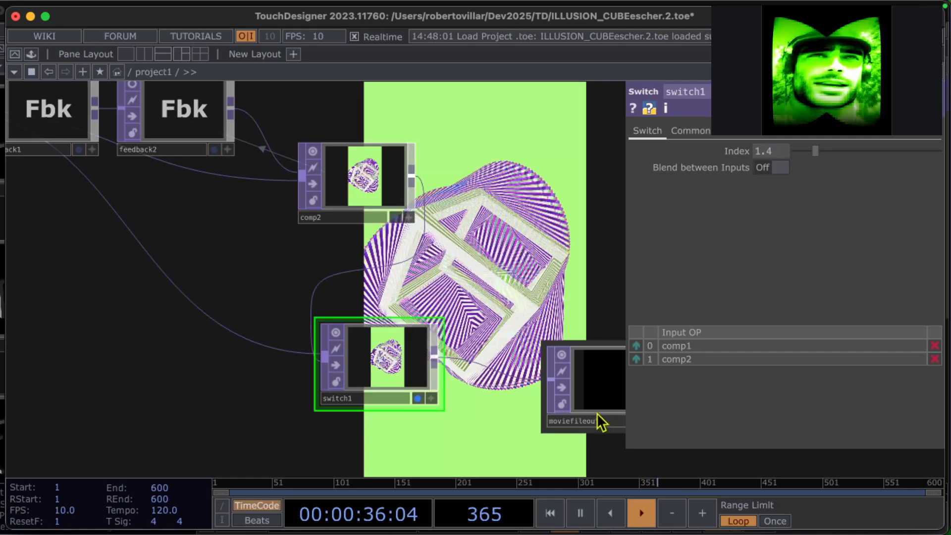
pyautogui.click(596, 415)
pyautogui.moveTo(612, 349); pyautogui.dragTo(407, 307)
pyautogui.moveTo(167, 268); pyautogui.dragTo(415, 391)
# Check feedback2's parameters and try feedback1's Reset off and back on
pyautogui.click(218, 231)
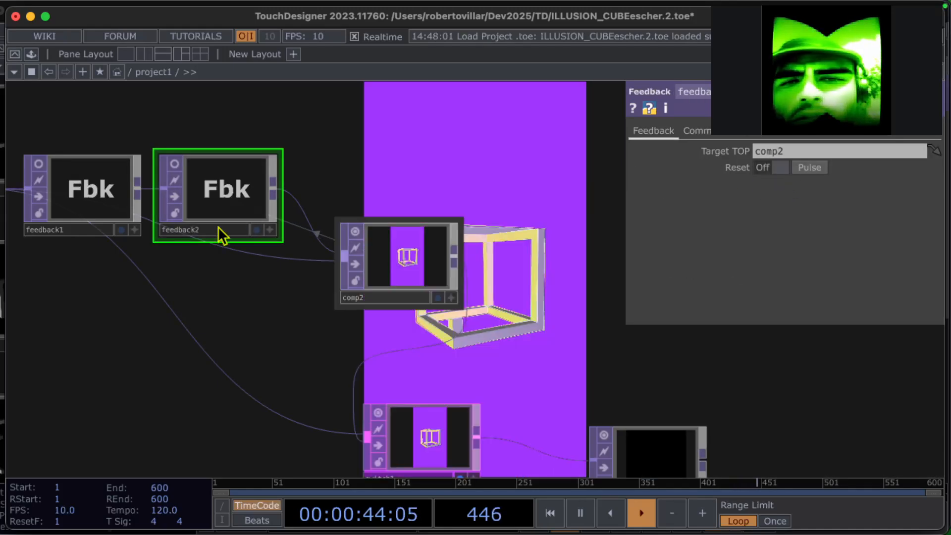
pyautogui.moveTo(70, 240); pyautogui.dragTo(73, 236)
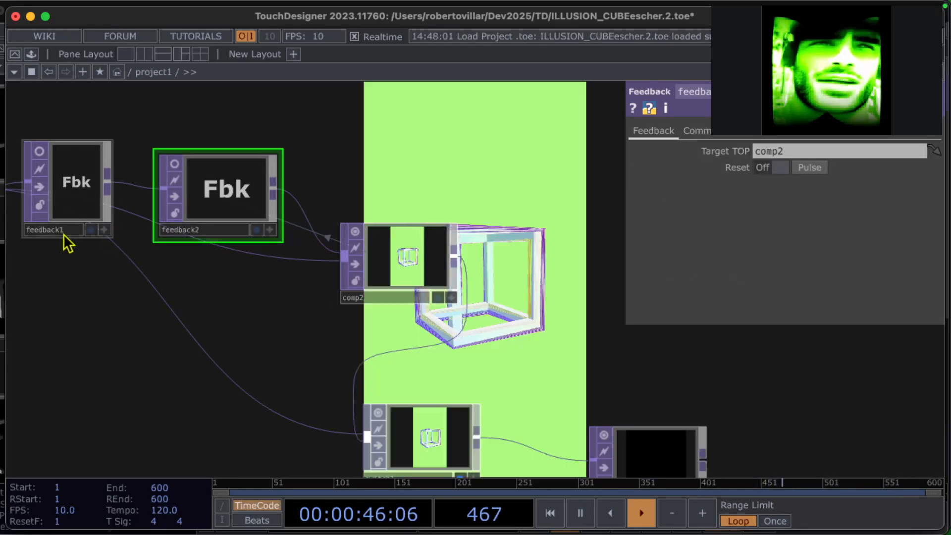
pyautogui.click(47, 188)
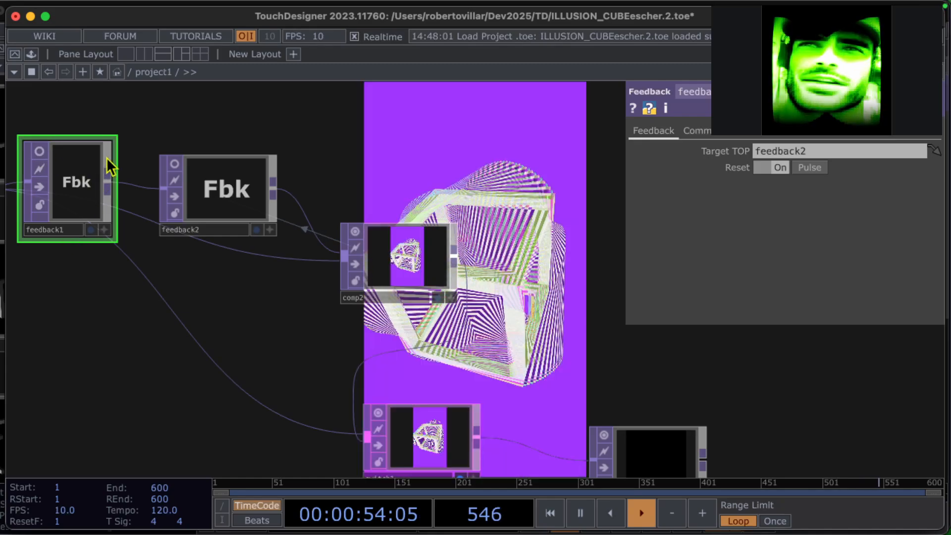
pyautogui.click(776, 168)
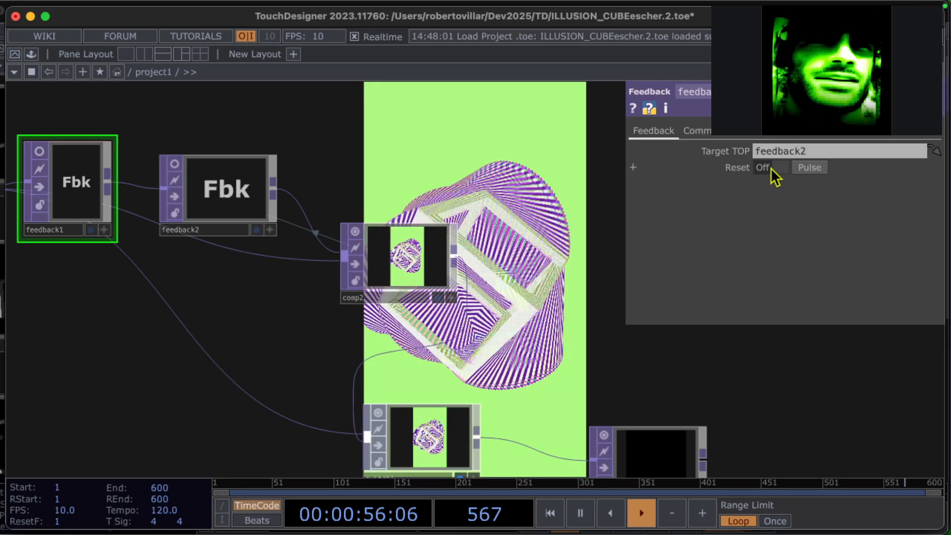
pyautogui.click(775, 169)
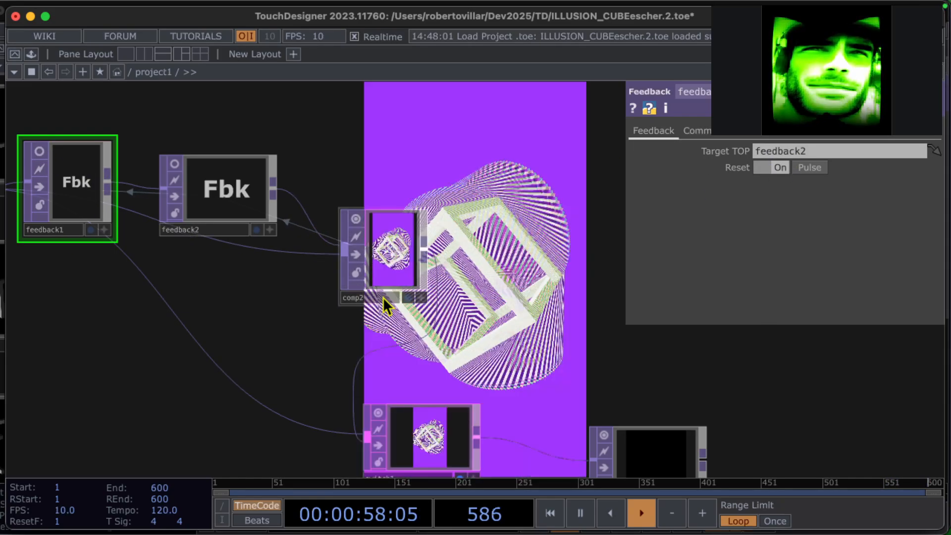
# Set comp2's composite operation to Divide
pyautogui.click(384, 297)
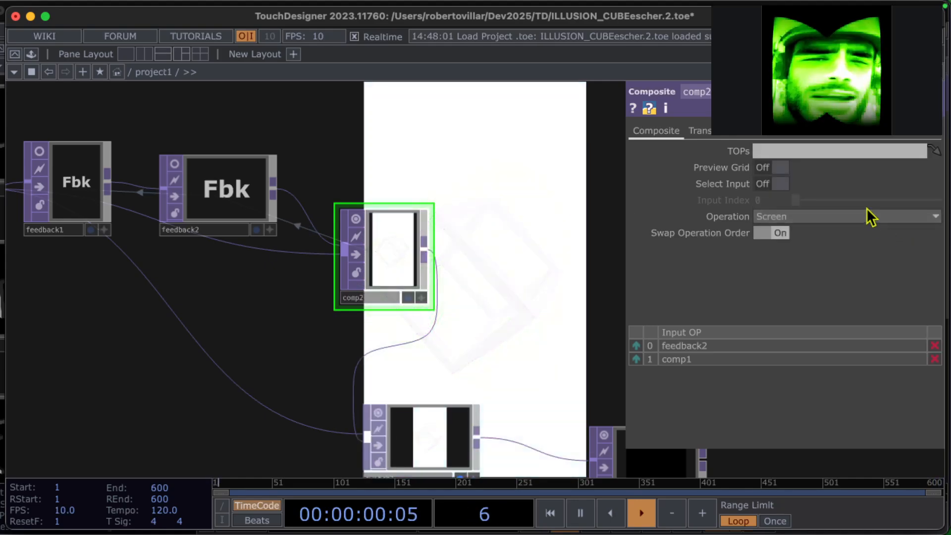
pyautogui.click(865, 214)
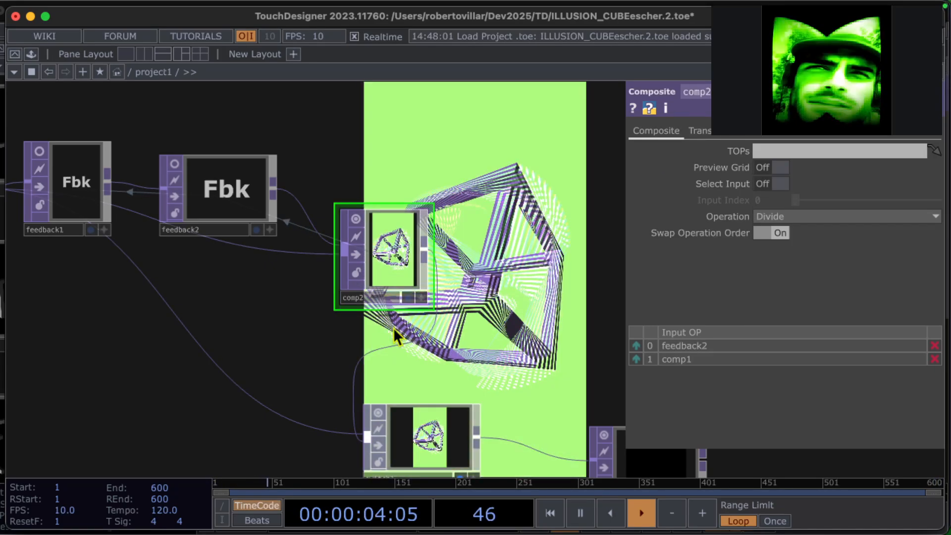
# Set switch1's Index to 0 to output comp1, and pause the timeline
pyautogui.click(477, 416)
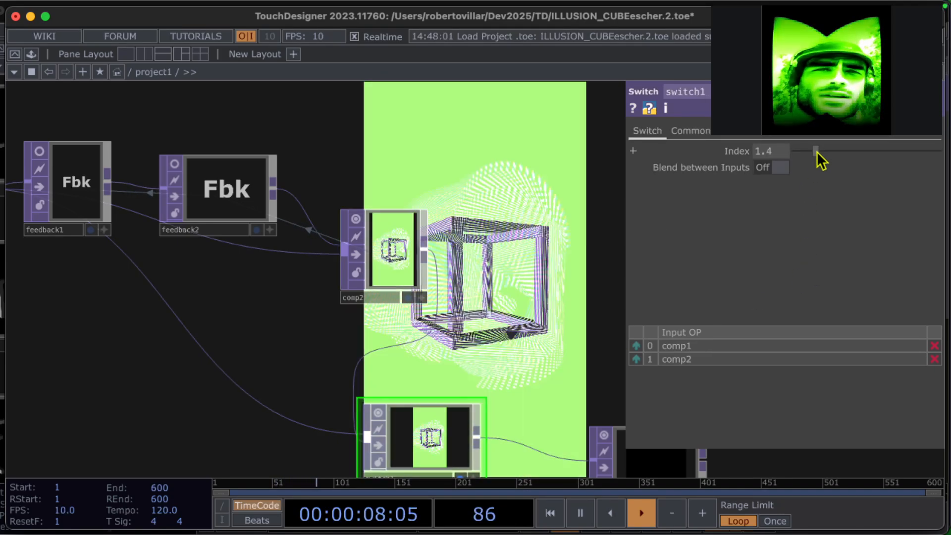
pyautogui.moveTo(816, 151); pyautogui.dragTo(774, 152)
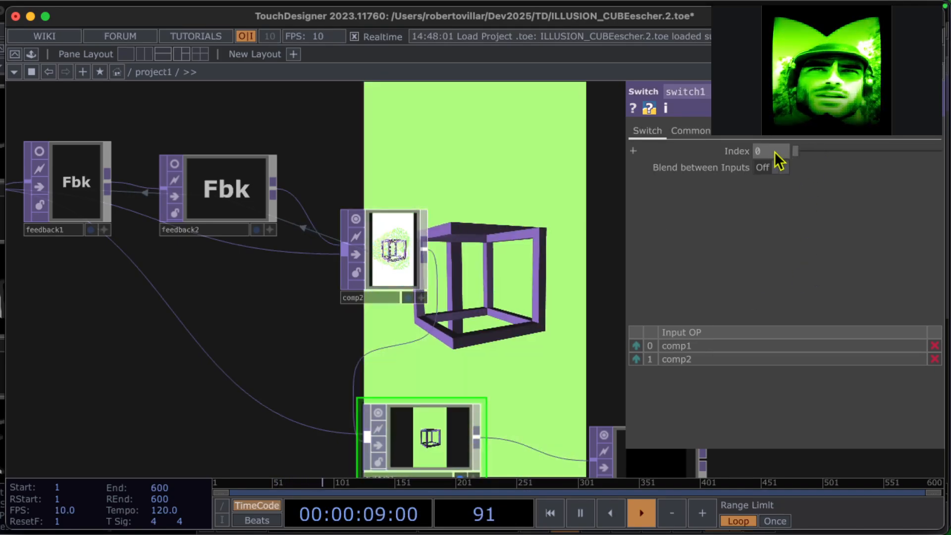
pyautogui.click(582, 513)
pyautogui.moveTo(500, 391); pyautogui.dragTo(178, 296)
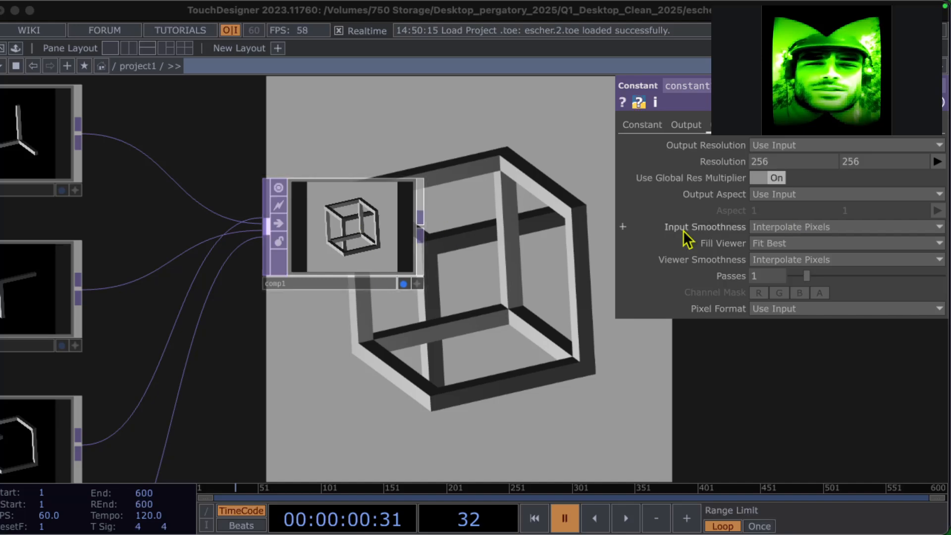
# Leave the escher.2.toe project, switch to the cube Illusions set in Ableton Live and return its transport to the start
pyautogui.click(15, 10)
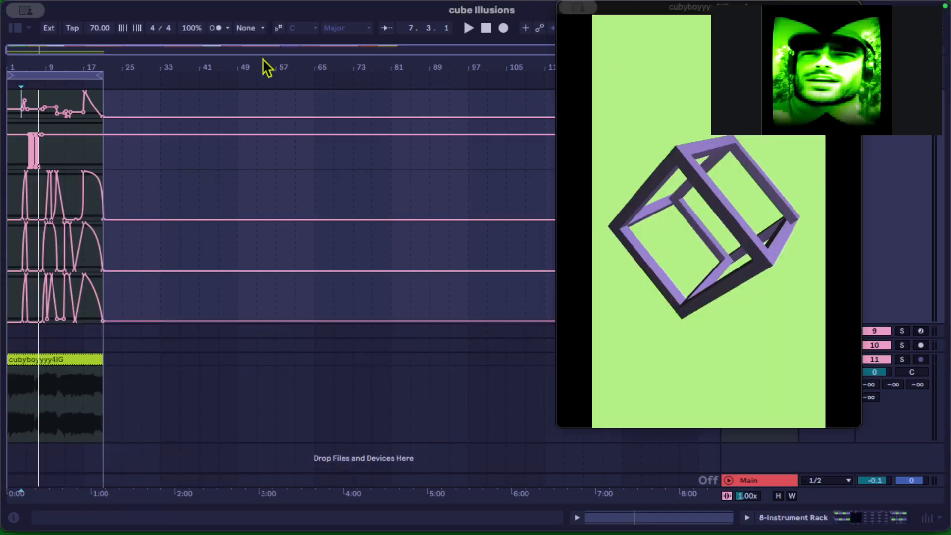
pyautogui.click(486, 29)
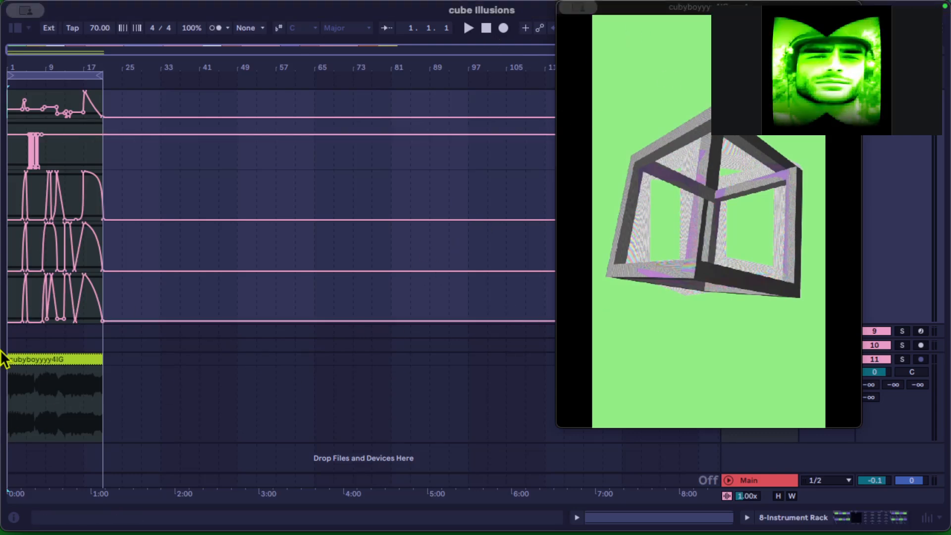
pyautogui.click(20, 29)
pyautogui.click(18, 30)
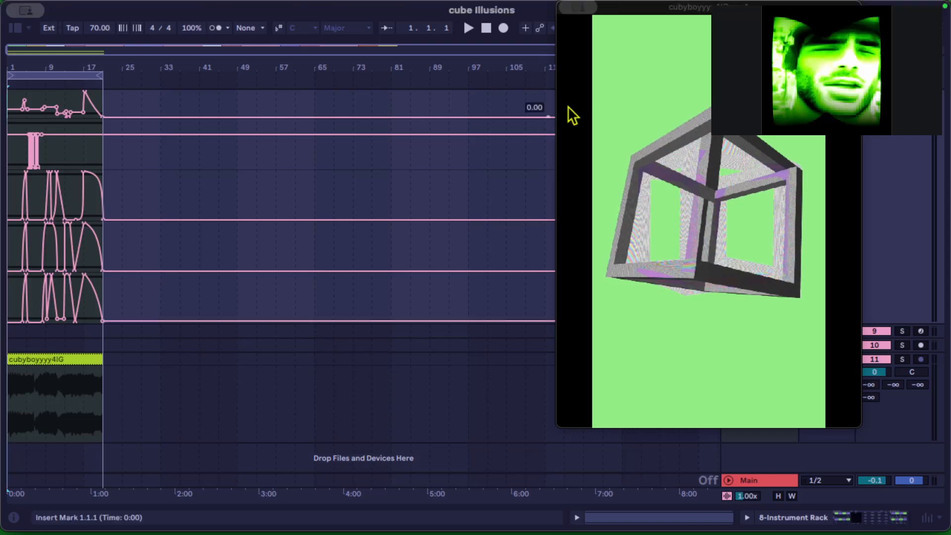
# Move the cubyboyyyy4IG.mp4 video window out of the way and open the 8-Instrument Rack track's Serum plugin window
pyautogui.moveTo(733, 7); pyautogui.dragTo(849, 7)
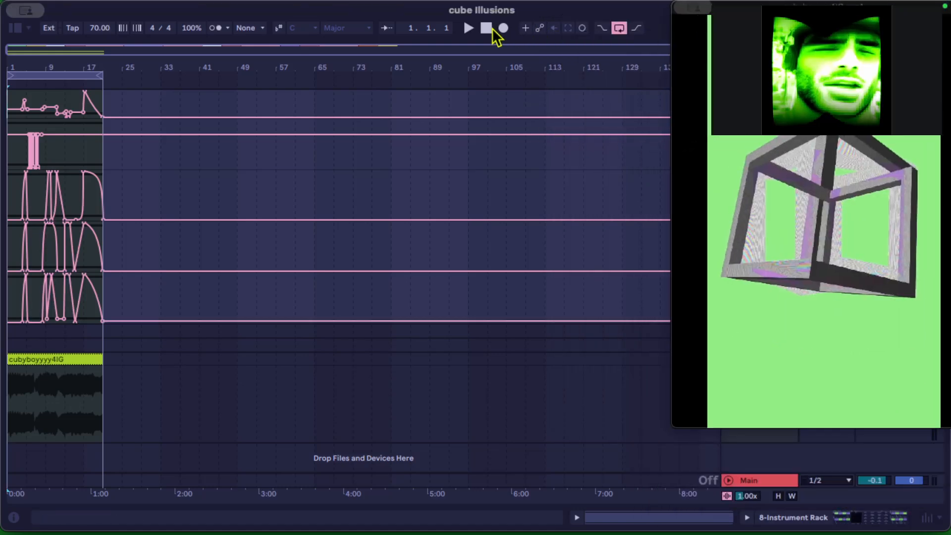
pyautogui.scroll(2, 511, 99)
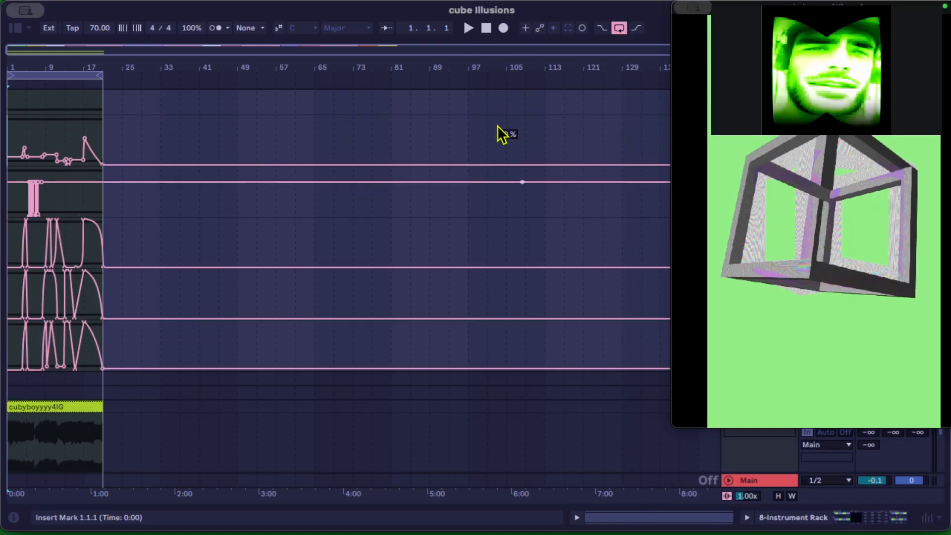
pyautogui.scroll(5, 510, 119)
pyautogui.moveTo(756, 7); pyautogui.dragTo(438, 87)
pyautogui.doubleClick(749, 169)
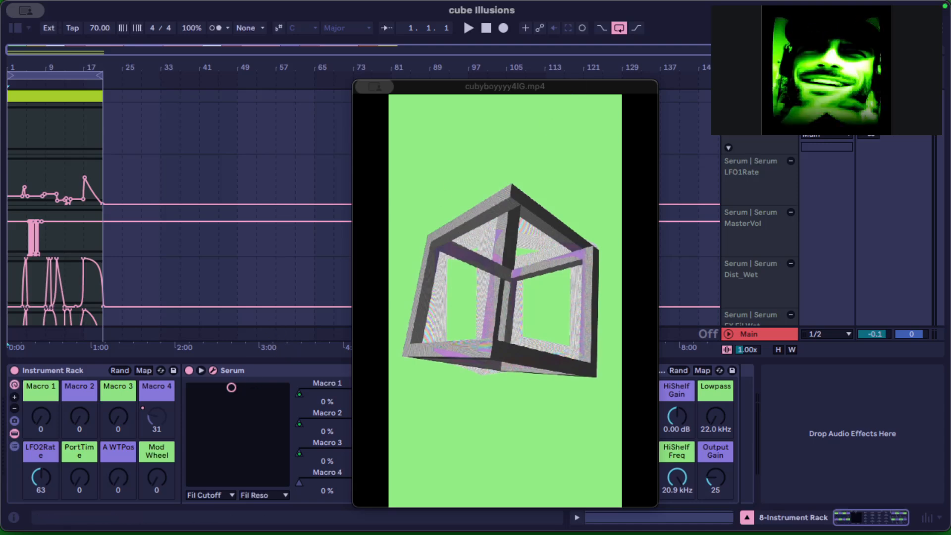
pyautogui.moveTo(595, 4); pyautogui.dragTo(272, 18)
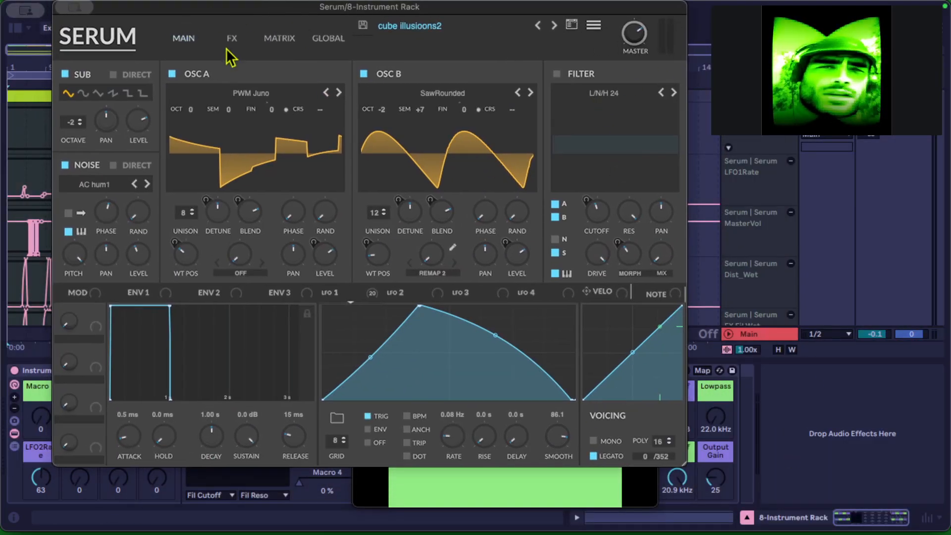
# Resize the Serum window and arrange it and the video window so the arrangement's clip and automation are uncovered
pyautogui.moveTo(689, 473); pyautogui.dragTo(546, 335)
pyautogui.moveTo(579, 88); pyautogui.dragTo(872, 7)
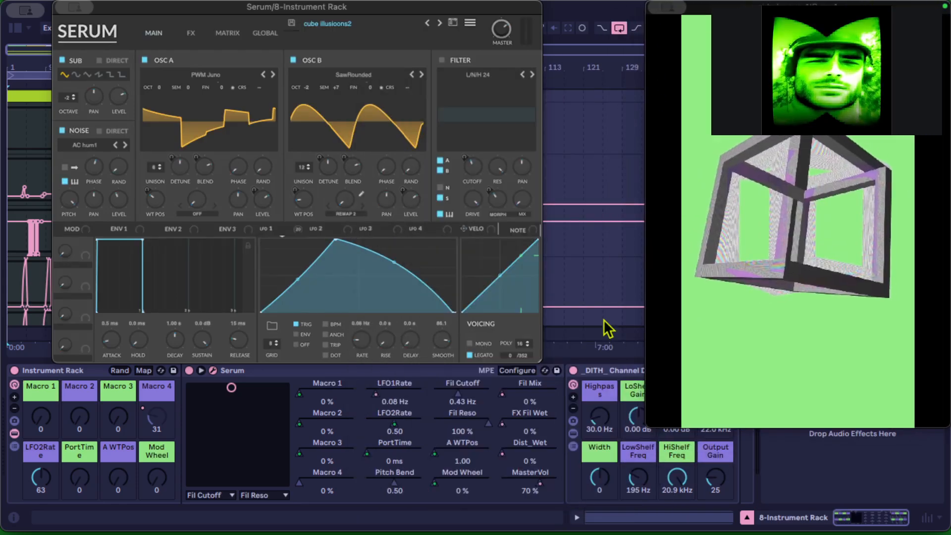
pyautogui.moveTo(544, 369); pyautogui.dragTo(619, 418)
pyautogui.moveTo(531, 14); pyautogui.dragTo(493, 363)
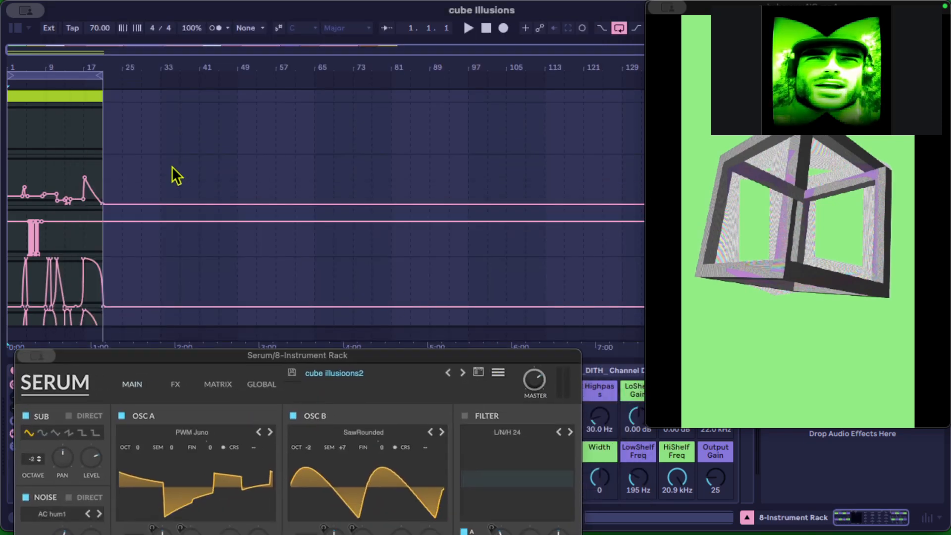
# Open the Serum track's MIDI clip, uncover its note editor and fold it to only the used notes
pyautogui.doubleClick(69, 97)
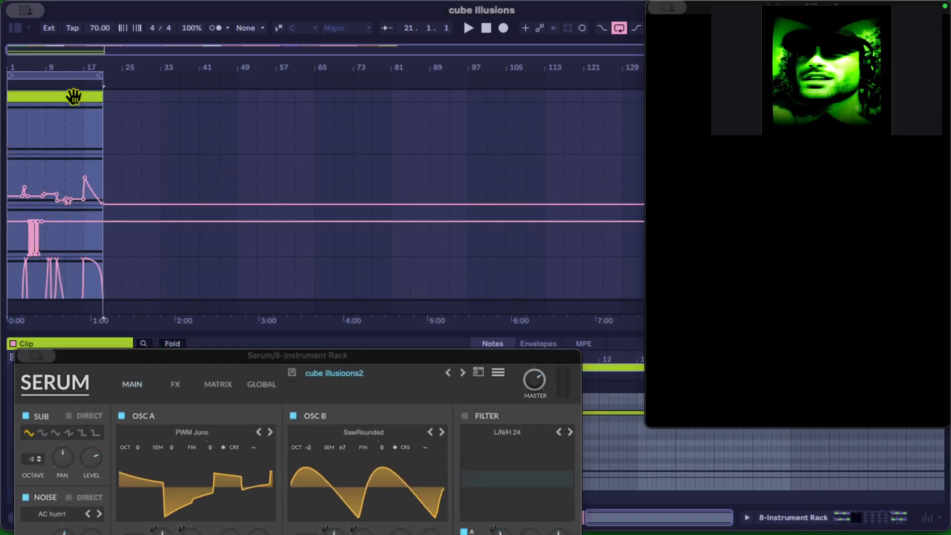
pyautogui.moveTo(453, 358); pyautogui.dragTo(297, 509)
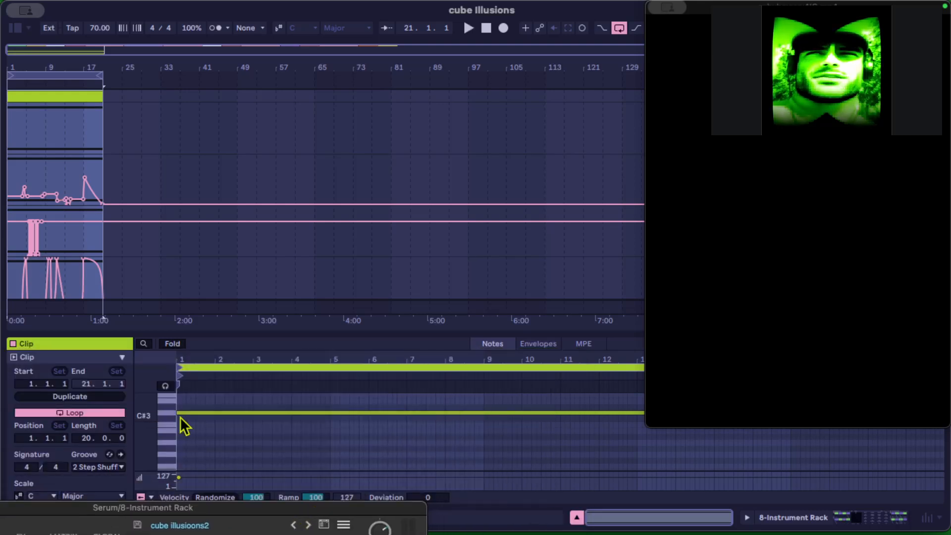
pyautogui.scroll(-5, 185, 427)
pyautogui.click(172, 344)
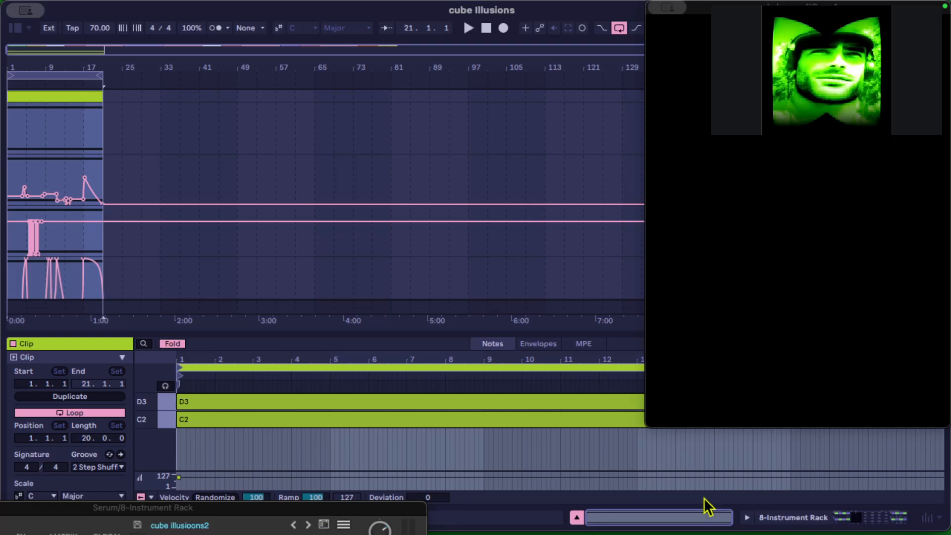
# Show the device chain beneath the clip notes, enlarge the video window and bring the Serum window fully into view
pyautogui.click(747, 517)
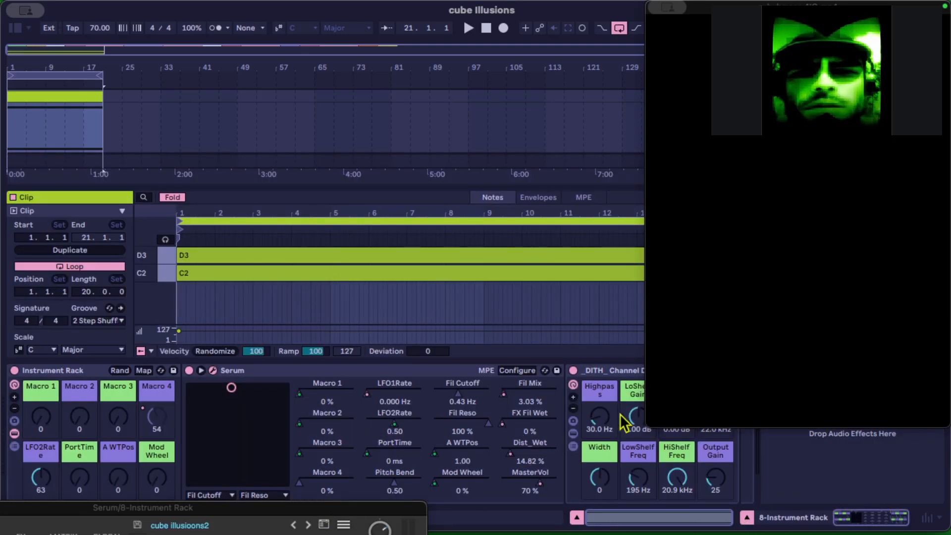
pyautogui.moveTo(643, 422); pyautogui.dragTo(694, 346)
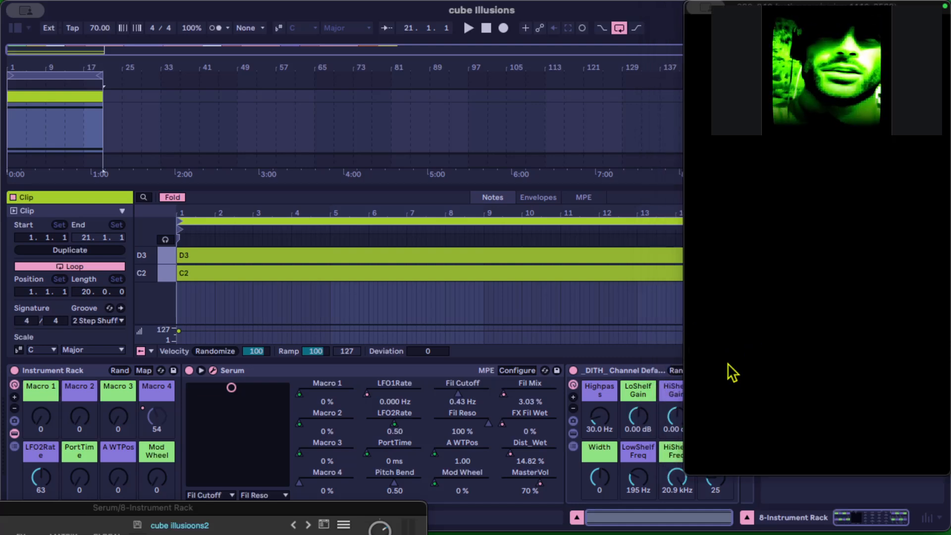
pyautogui.moveTo(357, 518); pyautogui.dragTo(758, 125)
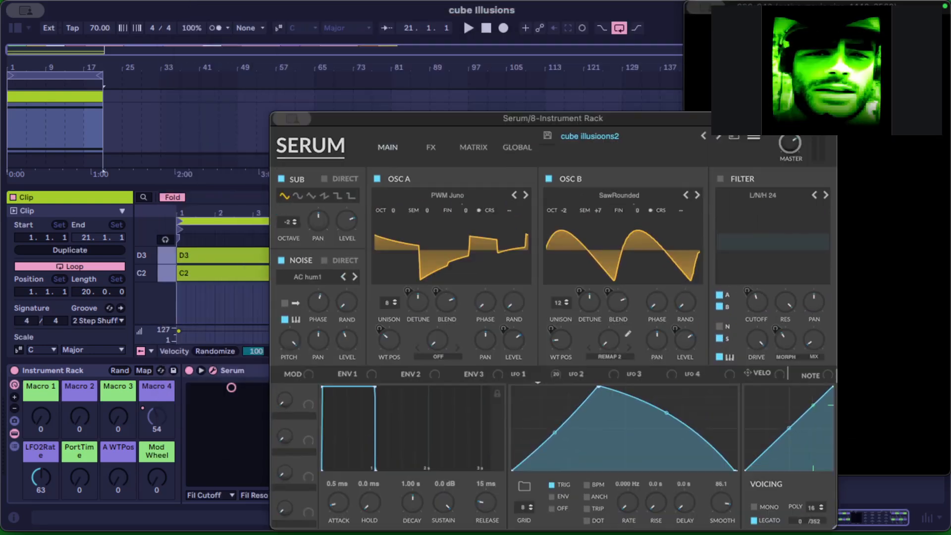
# Deselect the MIDI clip and reposition the 360x640 output window and the Serum window to uncover the arrangement
pyautogui.click(239, 98)
pyautogui.moveTo(752, 6); pyautogui.dragTo(425, 158)
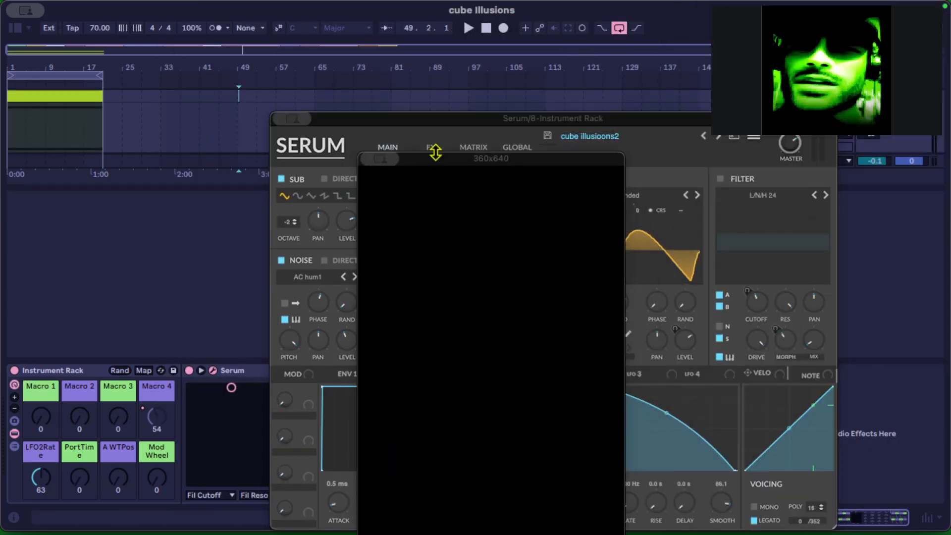
pyautogui.moveTo(703, 120); pyautogui.dragTo(603, 300)
# Place the insert marker in the empty part of the arrangement and bring the Serum track's automation lanes into view
pyautogui.click(677, 117)
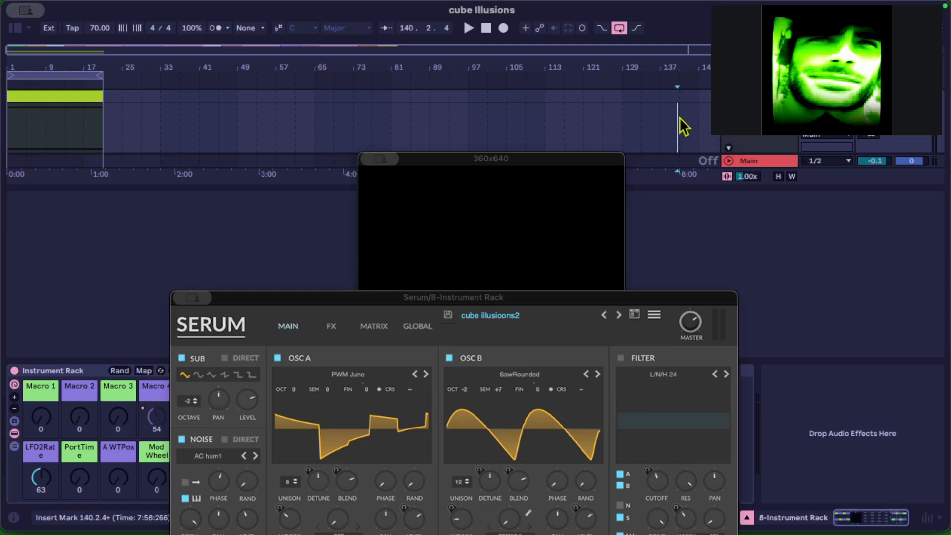
pyautogui.press('super+a')
pyautogui.scroll(-1, 306, 107)
pyautogui.press('a')
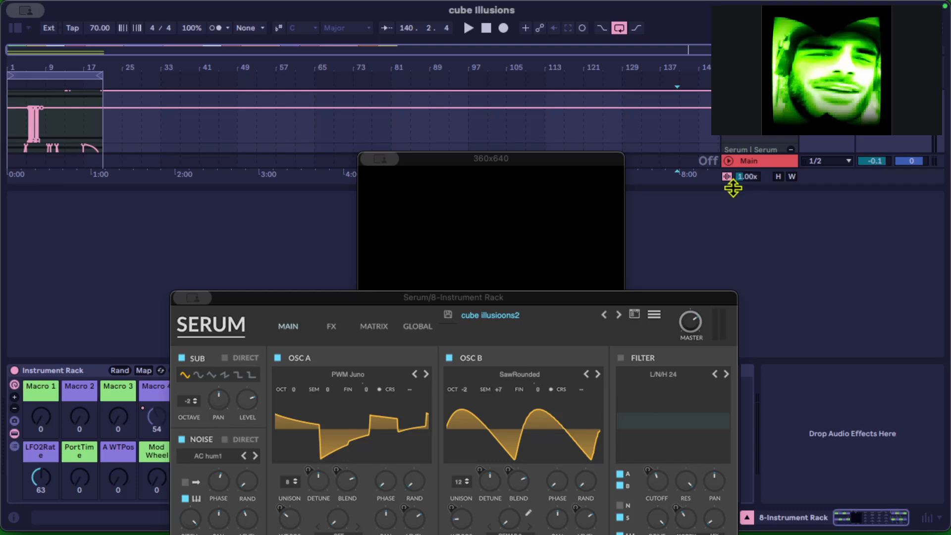
# Heighten the arrangement area and bring the Serum track's MasterVol, Dist_Wet and FX Fil Wet automation lanes into view
pyautogui.moveTo(734, 188); pyautogui.dragTo(677, 431)
pyautogui.scroll(5, 740, 163)
pyautogui.scroll(-2, 169, 192)
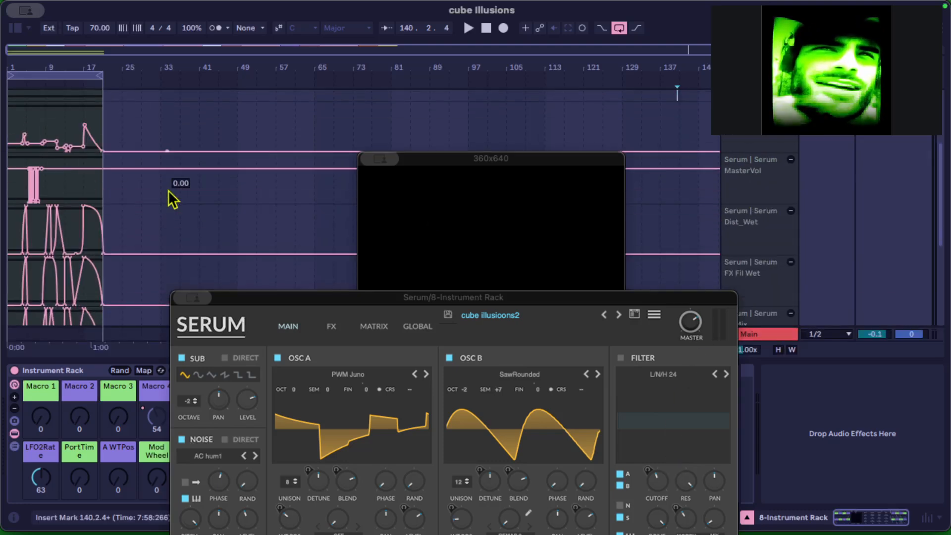
# Arrange the 360x640 output window and the Serum window side by side, leaving the opening automation uncovered
pyautogui.moveTo(445, 164); pyautogui.dragTo(794, 4)
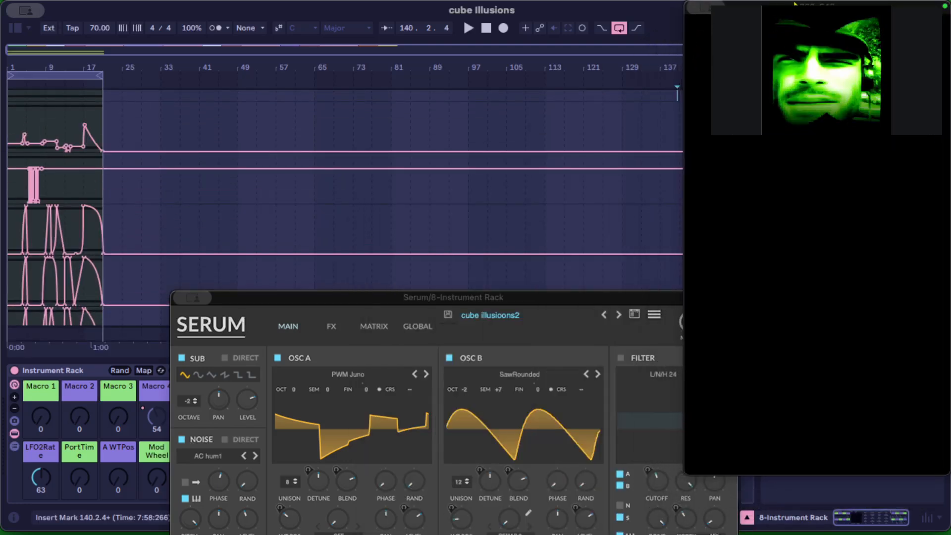
pyautogui.moveTo(448, 300); pyautogui.dragTo(489, 11)
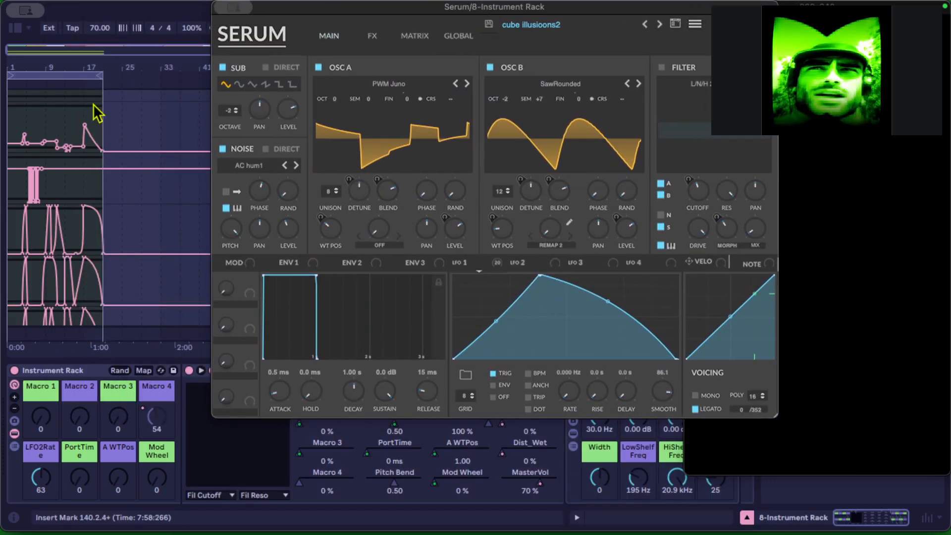
pyautogui.moveTo(504, 14); pyautogui.dragTo(409, 14)
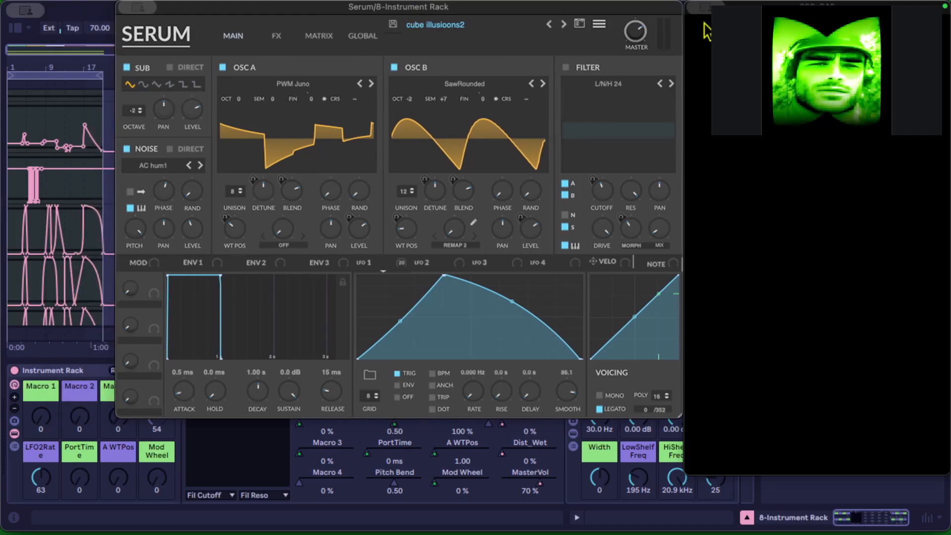
# Play the song from its beginning with Serum's main page raised beside the video output
pyautogui.moveTo(223, 15); pyautogui.dragTo(234, 128)
pyautogui.doubleClick(489, 30)
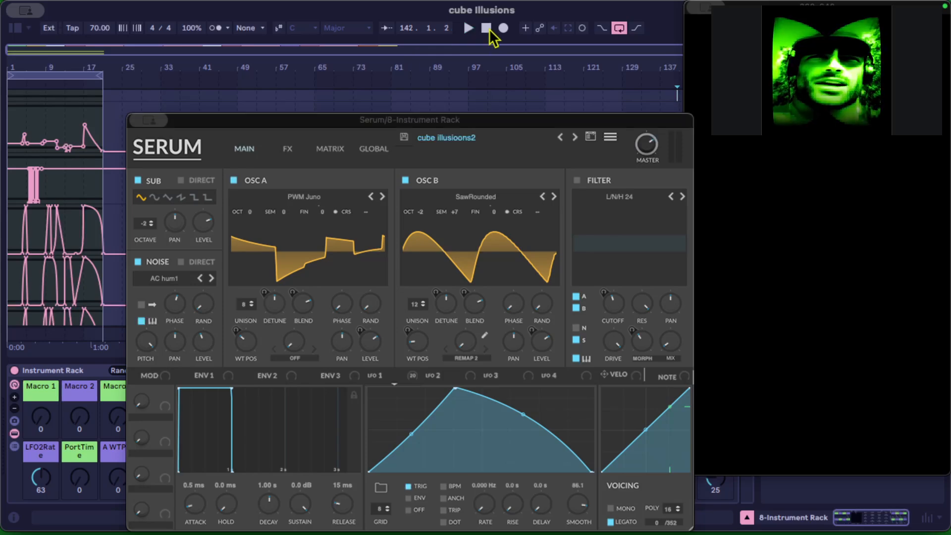
pyautogui.click(470, 30)
pyautogui.moveTo(503, 121); pyautogui.dragTo(495, 7)
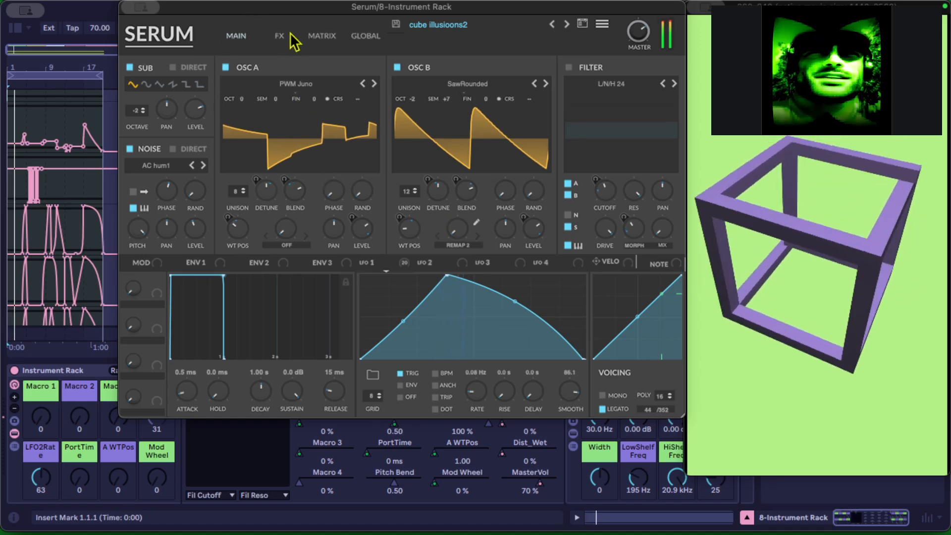
pyautogui.click(311, 37)
pyautogui.click(240, 37)
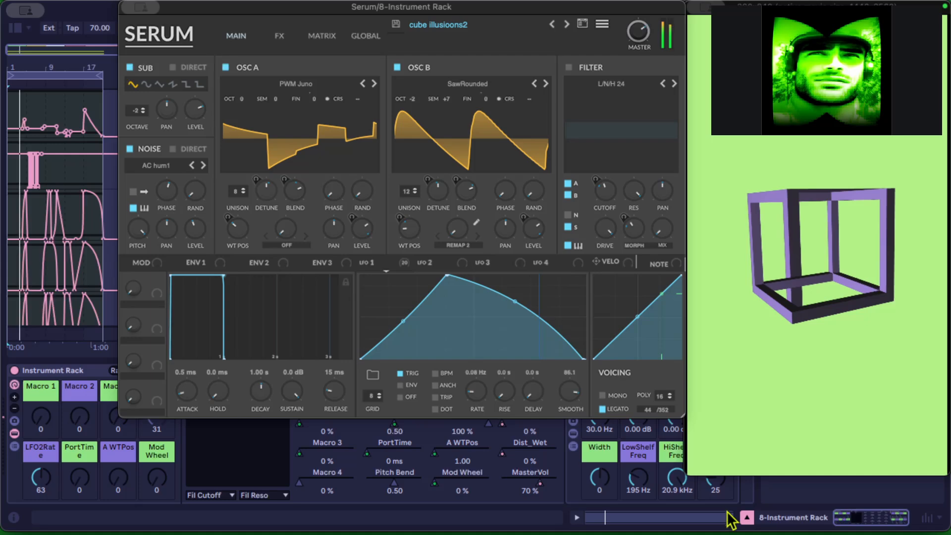
# Hide the device chain and zoom the timeline in on the opening bars of the Serum automation
pyautogui.click(747, 517)
pyautogui.scroll(3, 71, 347)
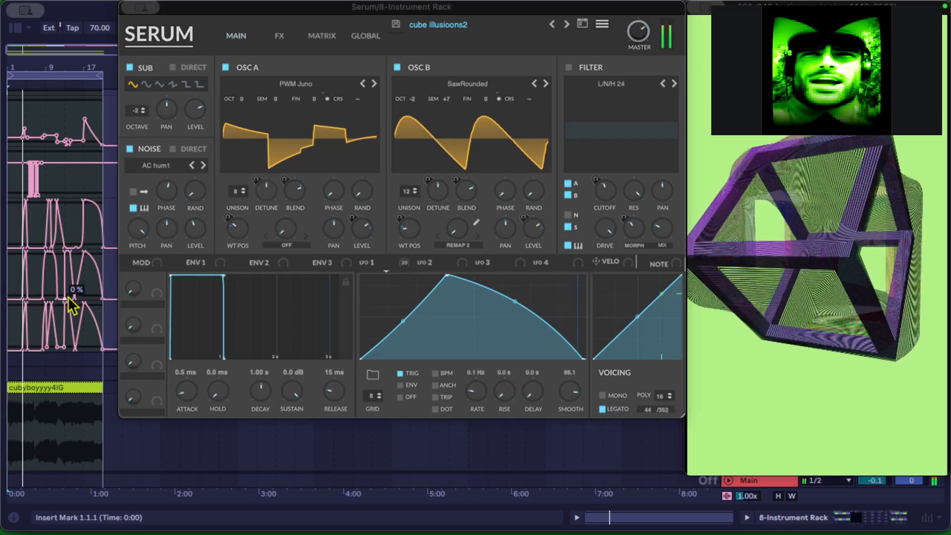
pyautogui.moveTo(54, 68); pyautogui.dragTo(26, 102)
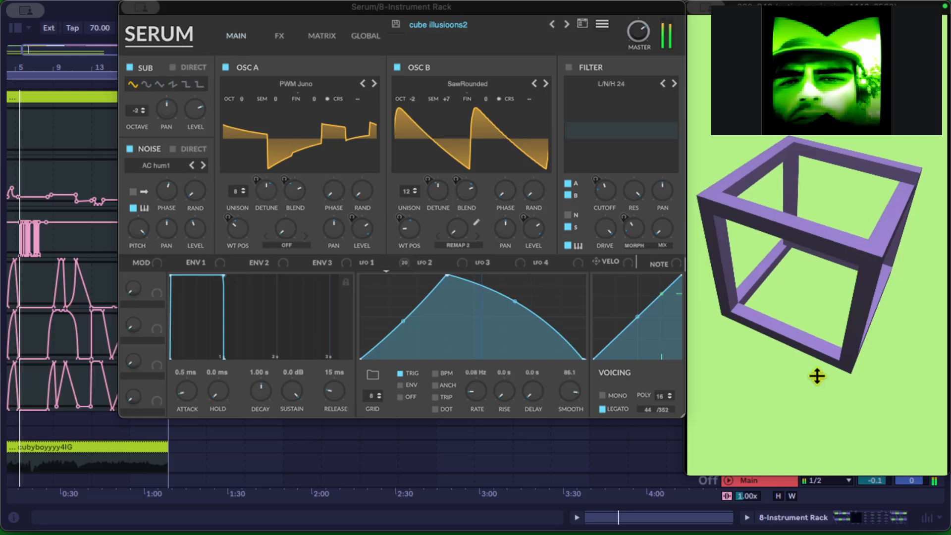
# Place the video output over the Serum window and examine the opening automation at a closer timeline zoom
pyautogui.moveTo(859, 10); pyautogui.dragTo(382, 19)
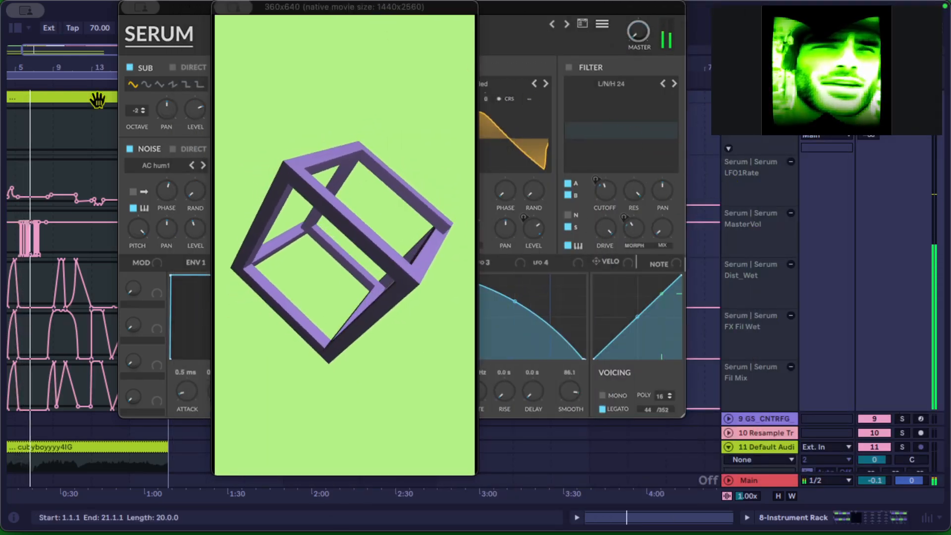
pyautogui.moveTo(29, 64); pyautogui.dragTo(31, 129)
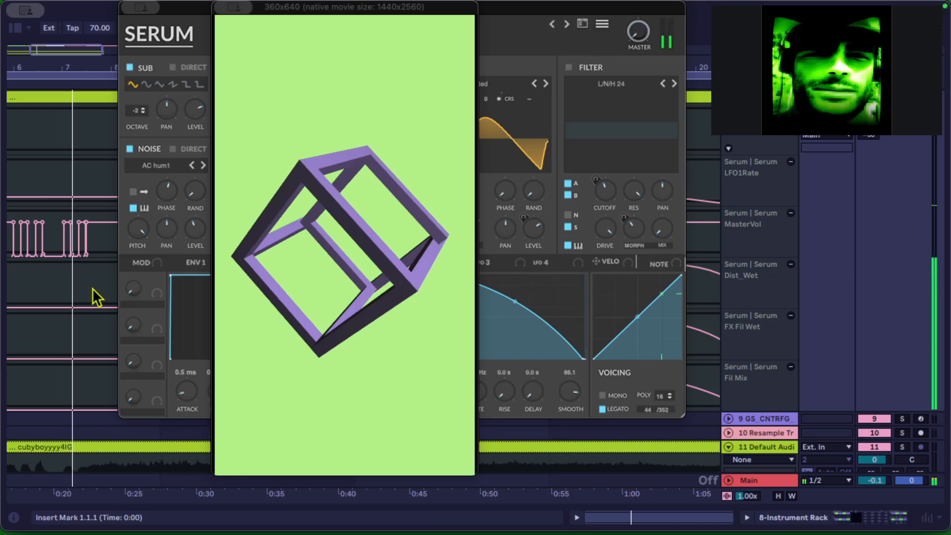
pyautogui.hscroll(-4, 94, 288)
pyautogui.scroll(3, 93, 288)
pyautogui.hscroll(-3, 93, 288)
# Move the video output off the Serum window so its oscillators and LFO can be watched during playback
pyautogui.moveTo(365, 9); pyautogui.dragTo(601, 9)
pyautogui.scroll(-3, 803, 207)
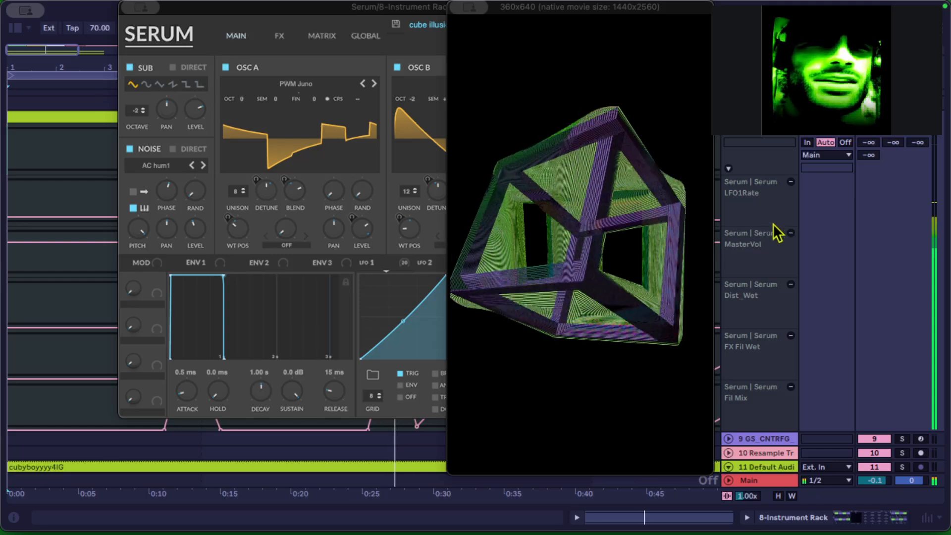
pyautogui.moveTo(627, 13)
pyautogui.moveTo(623, 15); pyautogui.dragTo(873, 3)
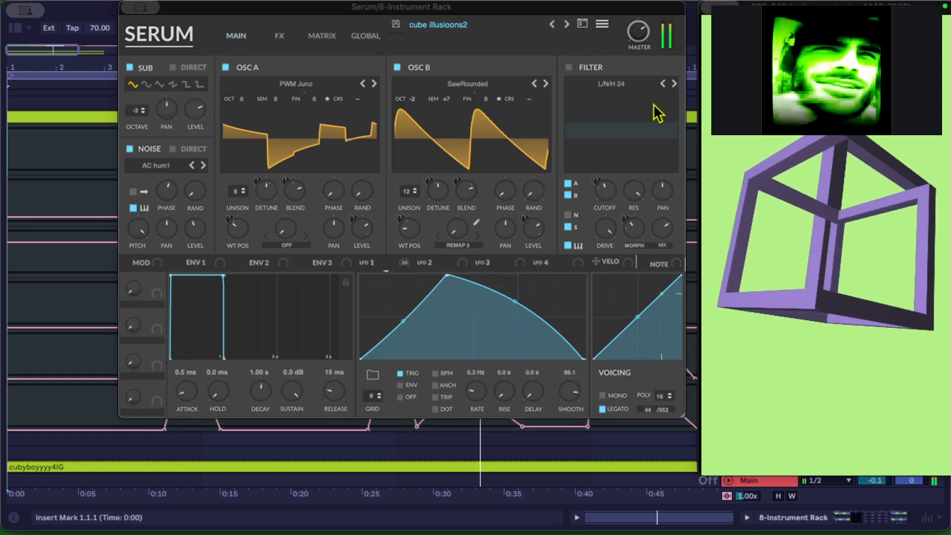
pyautogui.click(595, 143)
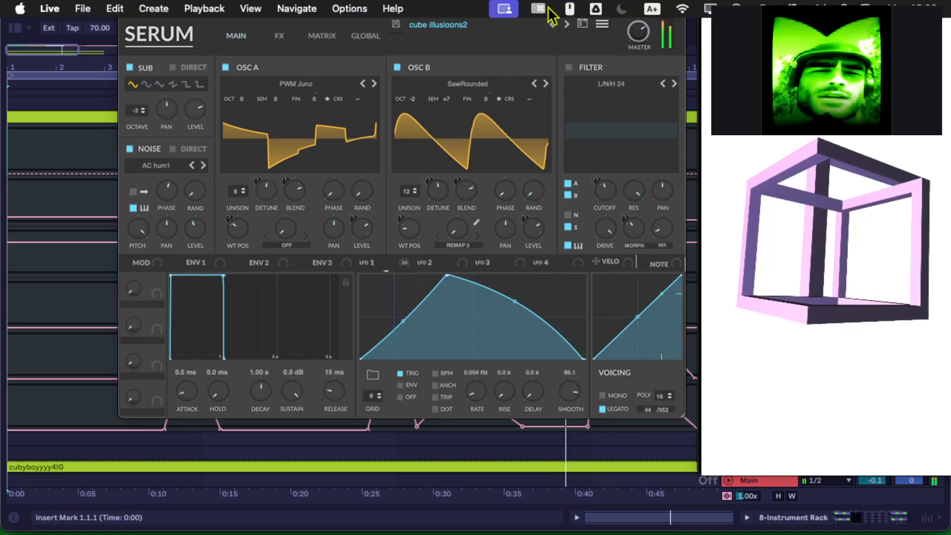
# Rearrange the Serum and output windows side by side and show the automation lanes again
pyautogui.moveTo(524, 9); pyautogui.dragTo(446, 142)
pyautogui.moveTo(787, 6); pyautogui.dragTo(707, 119)
pyautogui.moveTo(532, 135); pyautogui.dragTo(570, 12)
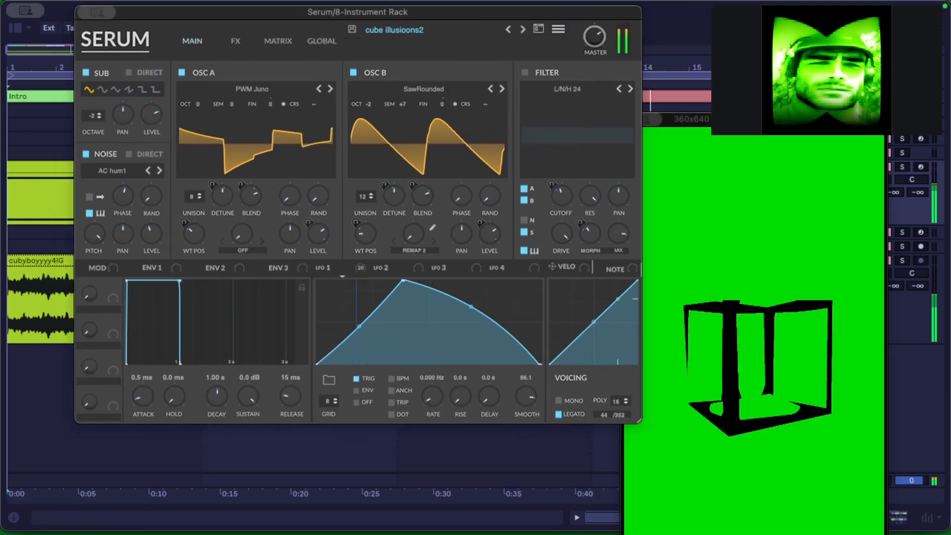
pyautogui.press('a')
pyautogui.moveTo(733, 118); pyautogui.dragTo(810, 3)
# Dismiss Serum's preset list and shrink the Serum window to fit beside the video output
pyautogui.click(491, 28)
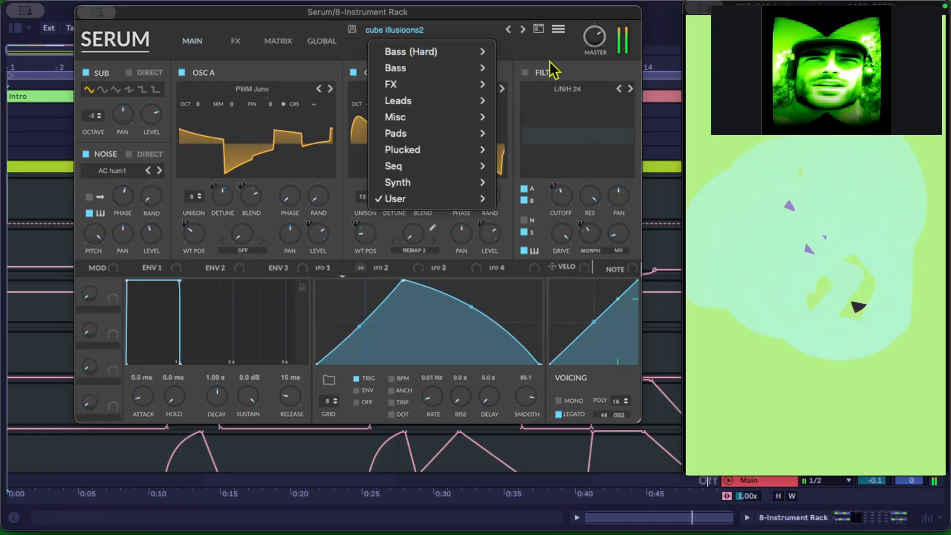
pyautogui.click(552, 67)
pyautogui.moveTo(498, 12); pyautogui.dragTo(527, 7)
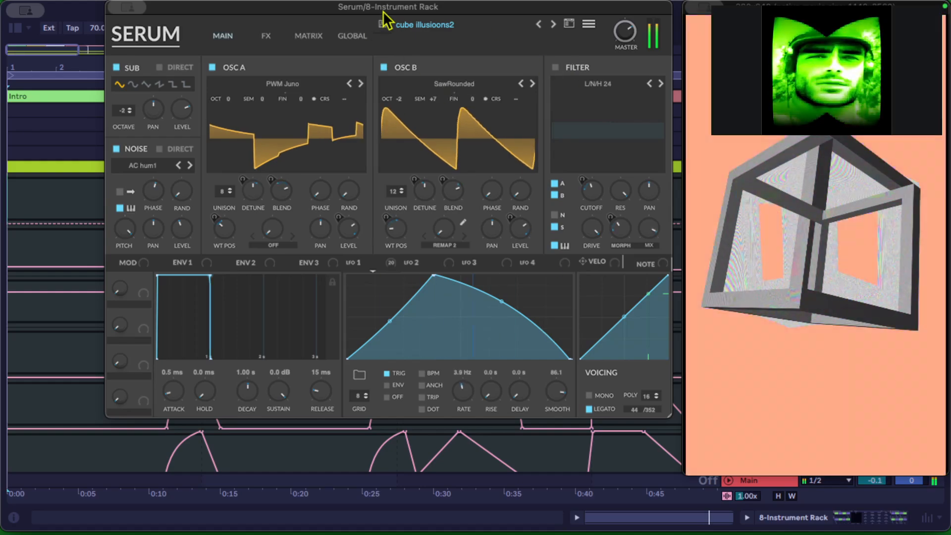
pyautogui.moveTo(384, 7); pyautogui.dragTo(408, 9)
pyautogui.moveTo(690, 421); pyautogui.dragTo(662, 394)
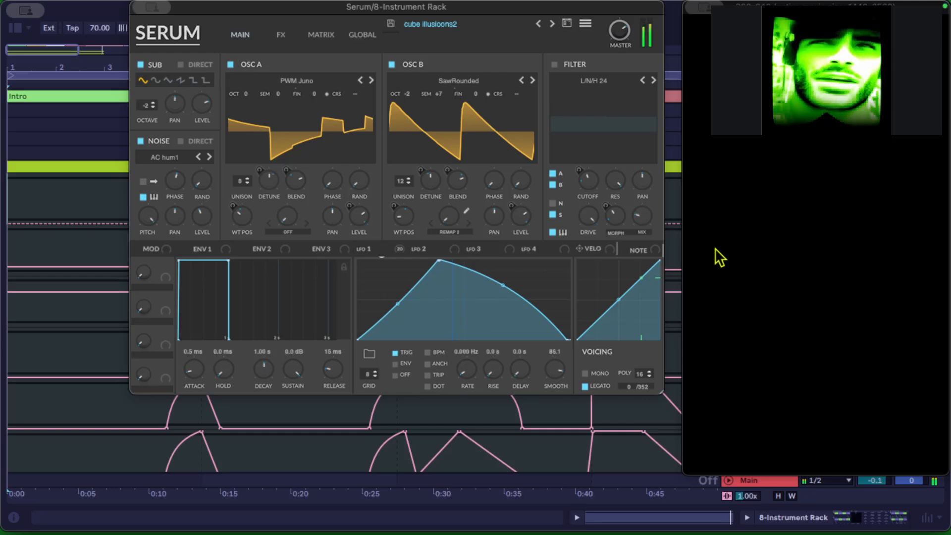
# Replay the opening of the song alongside Serum and the video output, and stop playback
pyautogui.press('space')
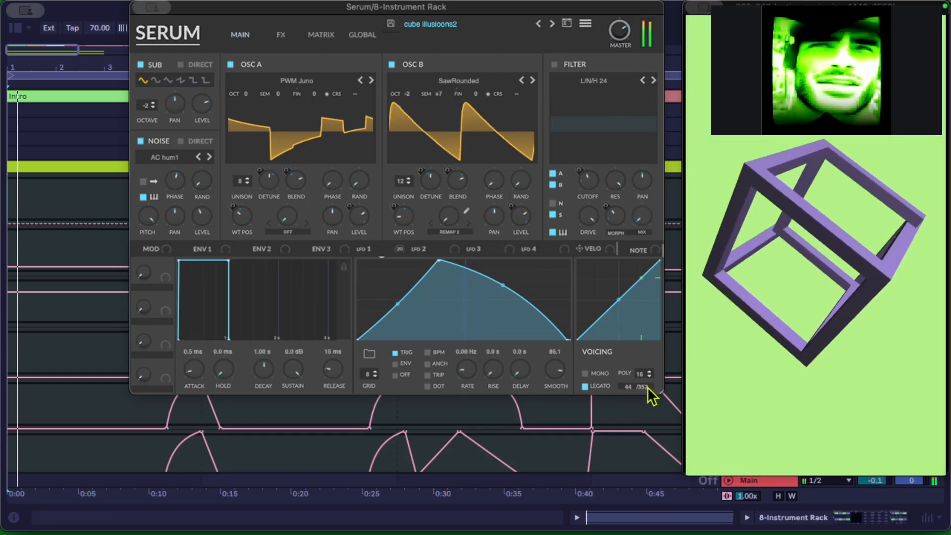
pyautogui.moveTo(513, 8)
pyautogui.mouseDown()
pyautogui.moveTo(531, 116)
pyautogui.moveTo(465, 7)
pyautogui.moveTo(500, 6)
pyautogui.mouseUp()
pyautogui.click(486, 30)
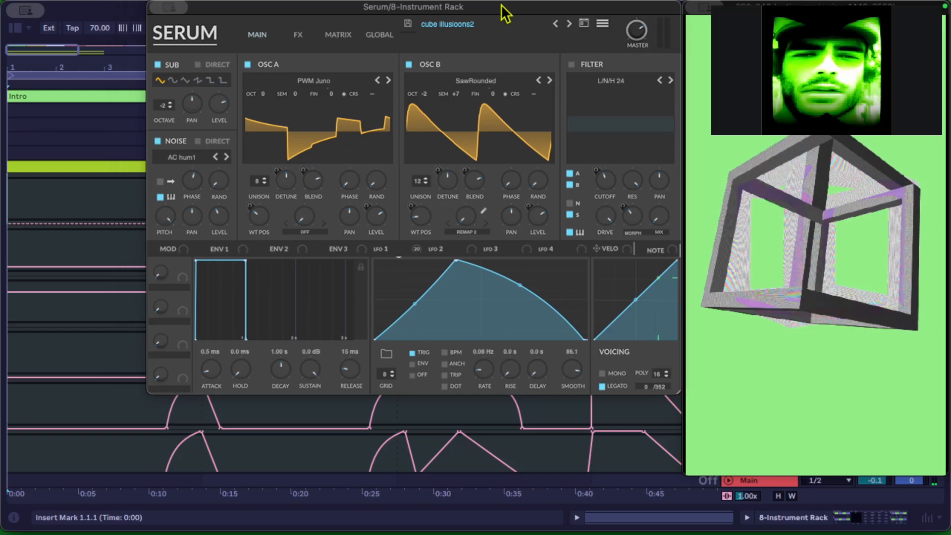
# Place the insert marker in the Drum enter section and lower the output and arrangement windows to uncover the browser
pyautogui.moveTo(395, 7); pyautogui.dragTo(480, 212)
pyautogui.click(479, 126)
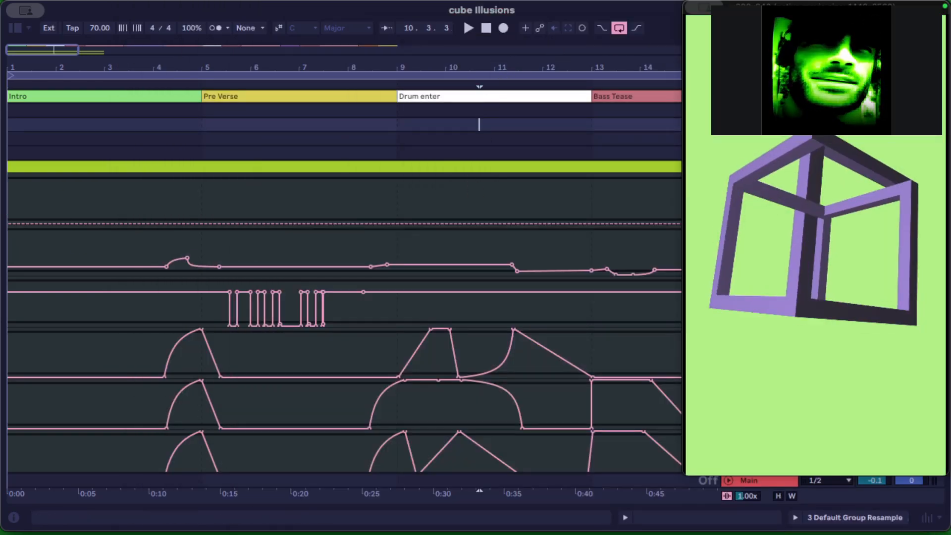
pyautogui.moveTo(728, 6); pyautogui.dragTo(702, 163)
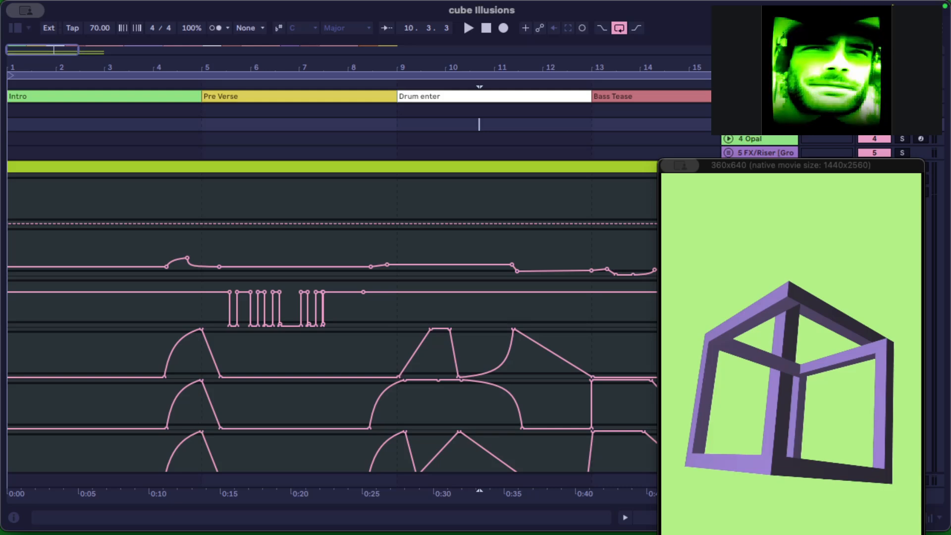
pyautogui.moveTo(947, 7); pyautogui.dragTo(774, 61)
pyautogui.moveTo(607, 67); pyautogui.dragTo(613, 328)
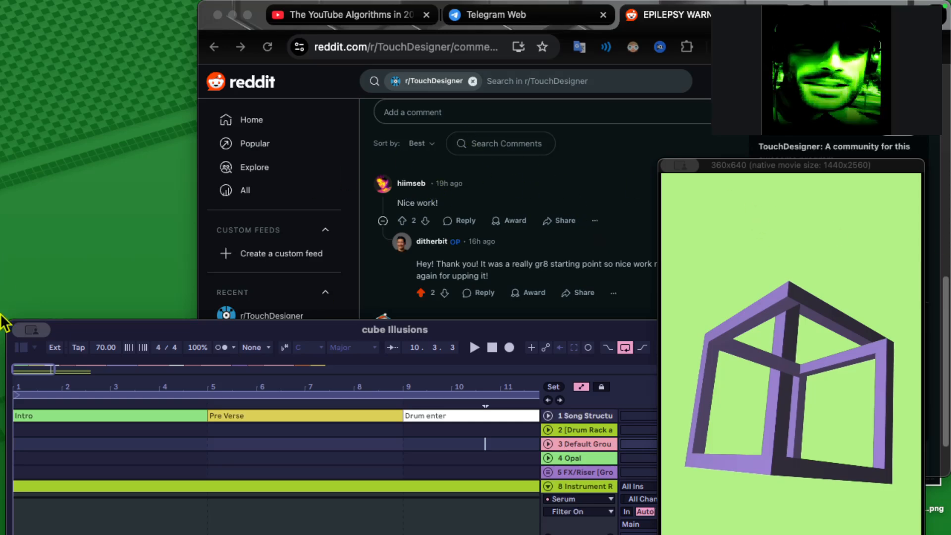
# Switch to the TouchDesigner escher.2.toe project and bring the render nodes feeding comp1 into view
pyautogui.click(20, 317)
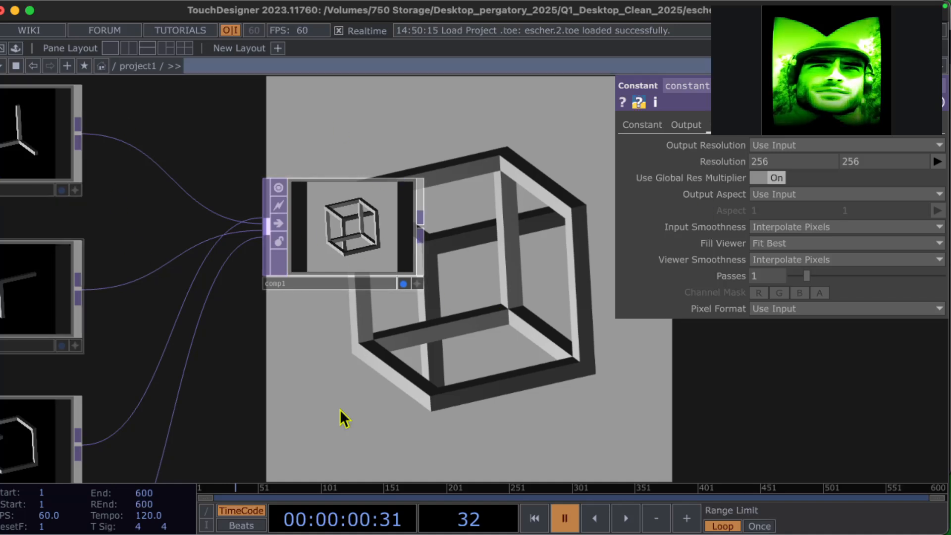
pyautogui.moveTo(352, 416); pyautogui.dragTo(562, 368)
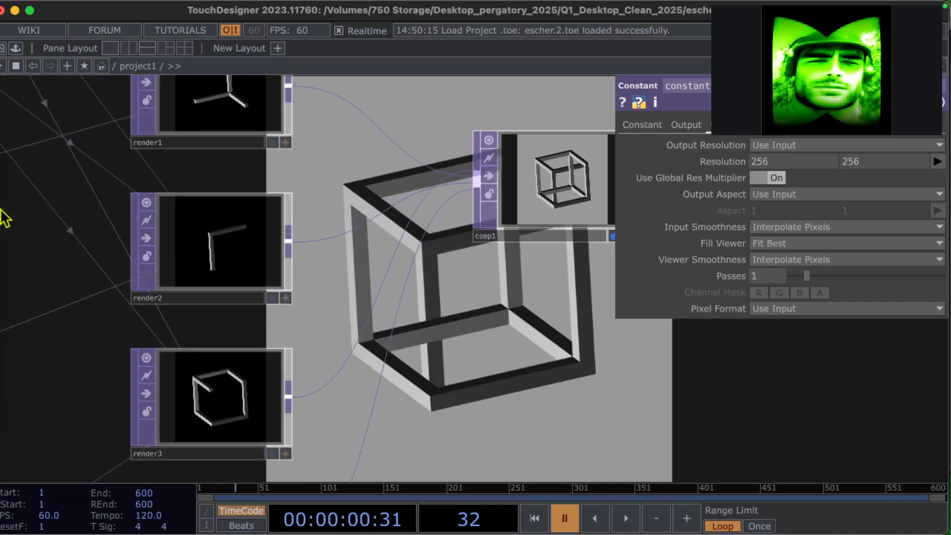
# Show the top of the EPILEPSY WARNING Reddit post, minimise the browser and return to comp1 in TouchDesigner
pyautogui.click(22, 272)
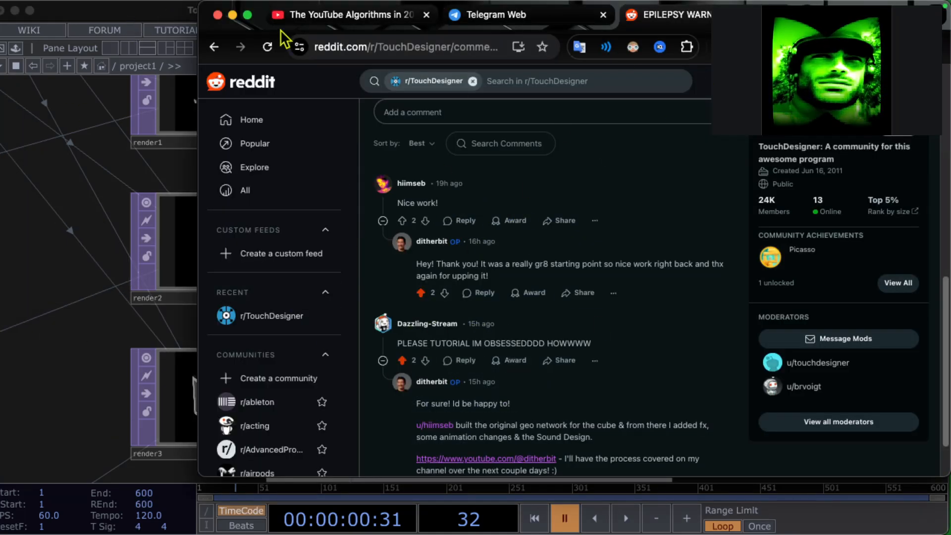
pyautogui.scroll(-2, 303, 139)
pyautogui.scroll(10, 629, 346)
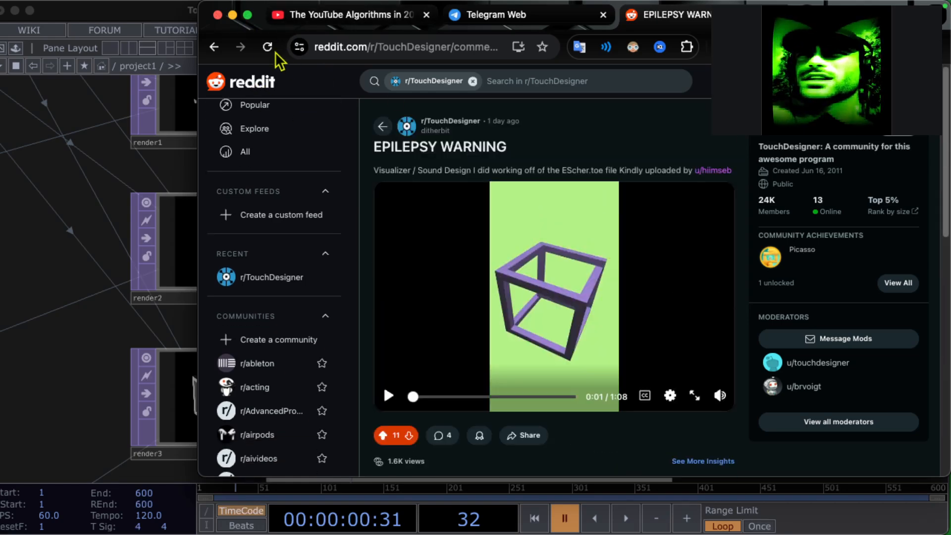
pyautogui.click(232, 15)
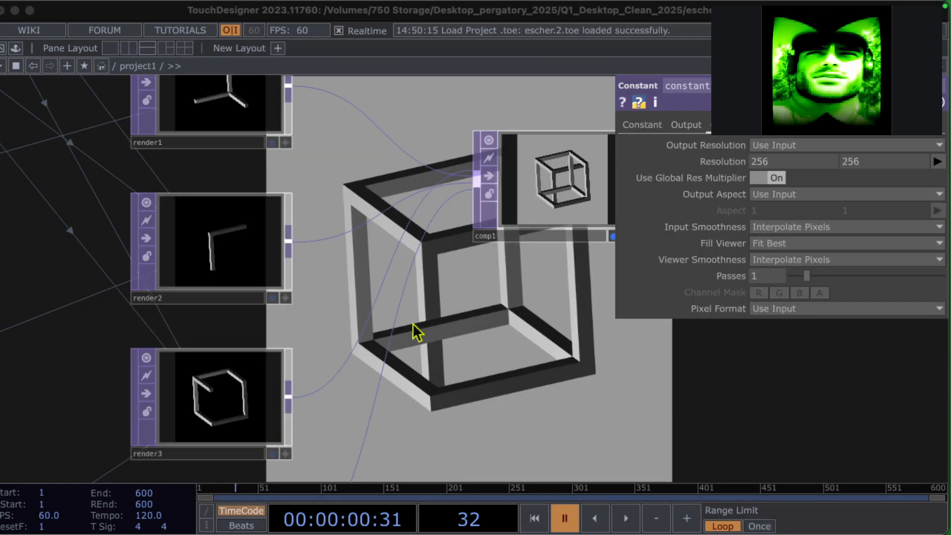
pyautogui.moveTo(507, 352); pyautogui.dragTo(466, 222)
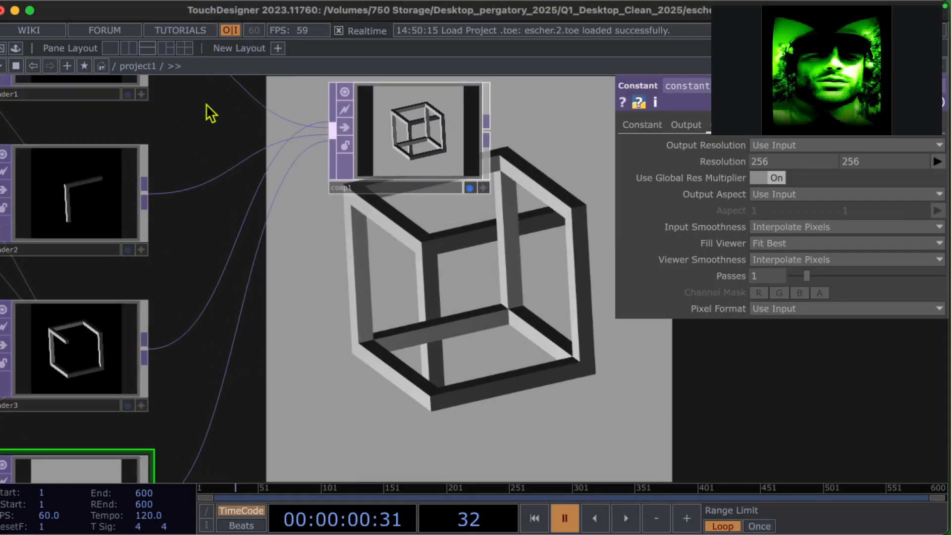